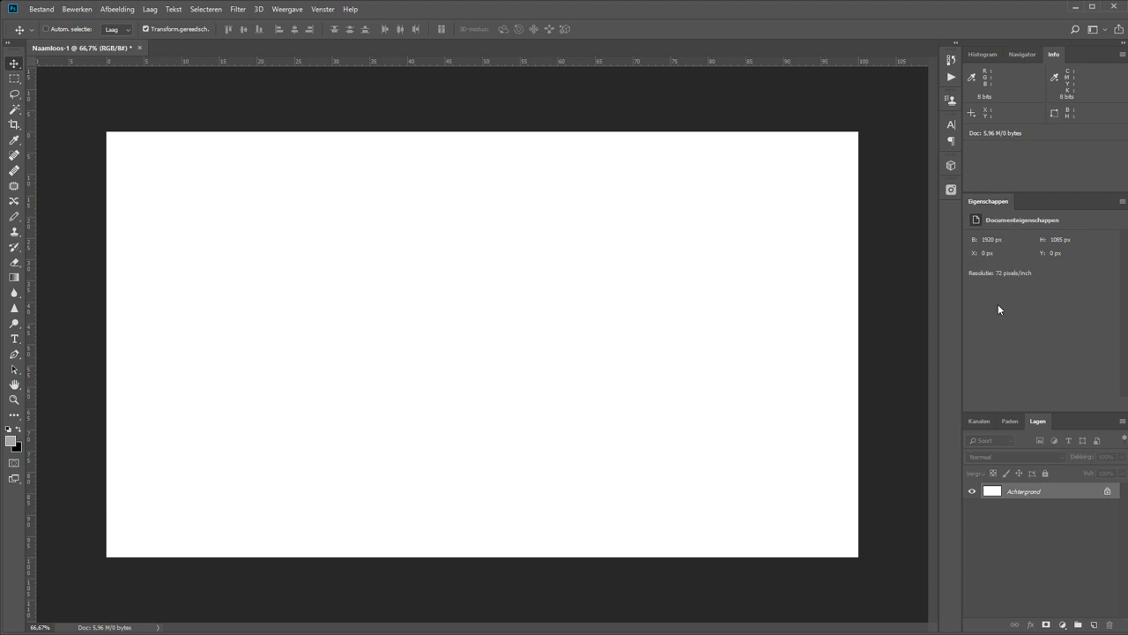
Switch to the Horizontal Type tool, set to Calibri Bold 277 pt.
key(t)
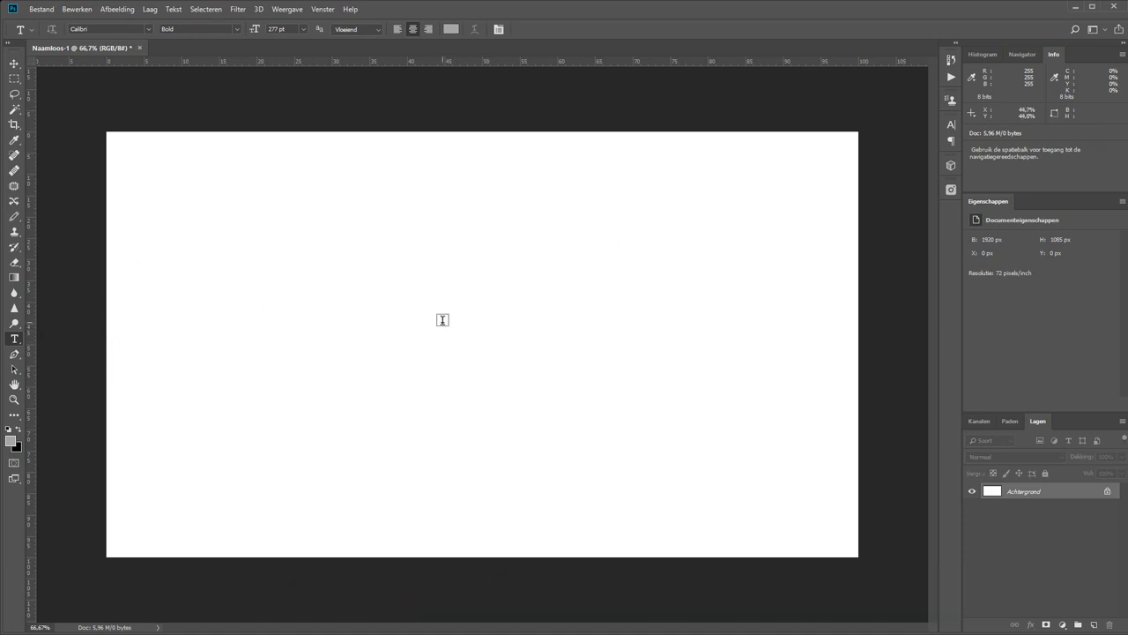
Type 'FotoJeroen.nl' on the canvas in black Calibri Bold and commit it.
click(443, 320)
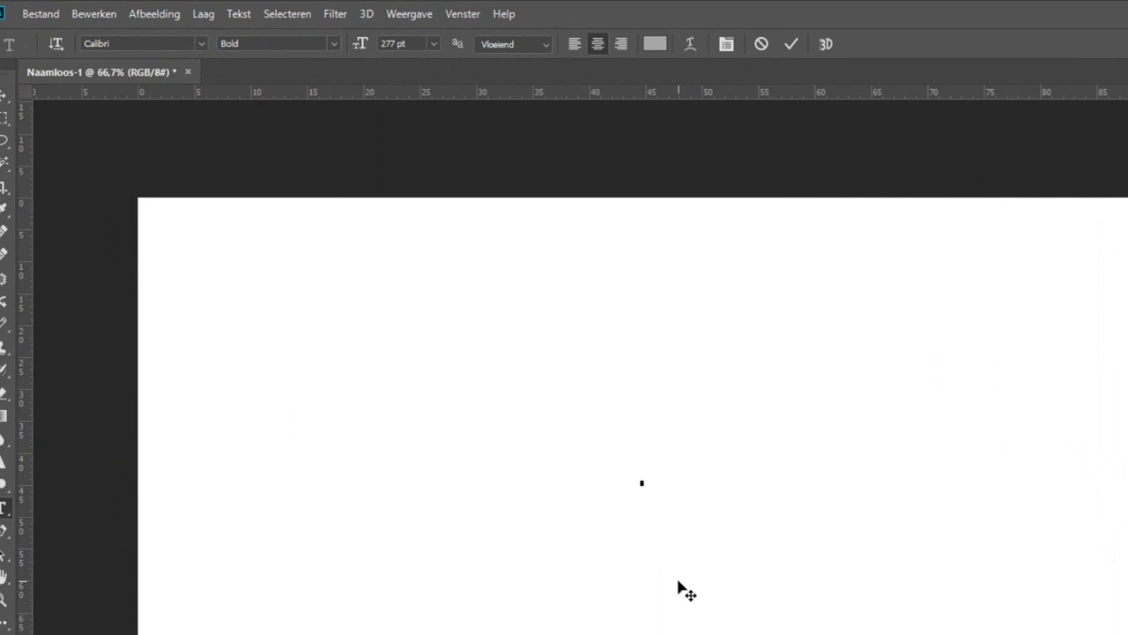
click(655, 44)
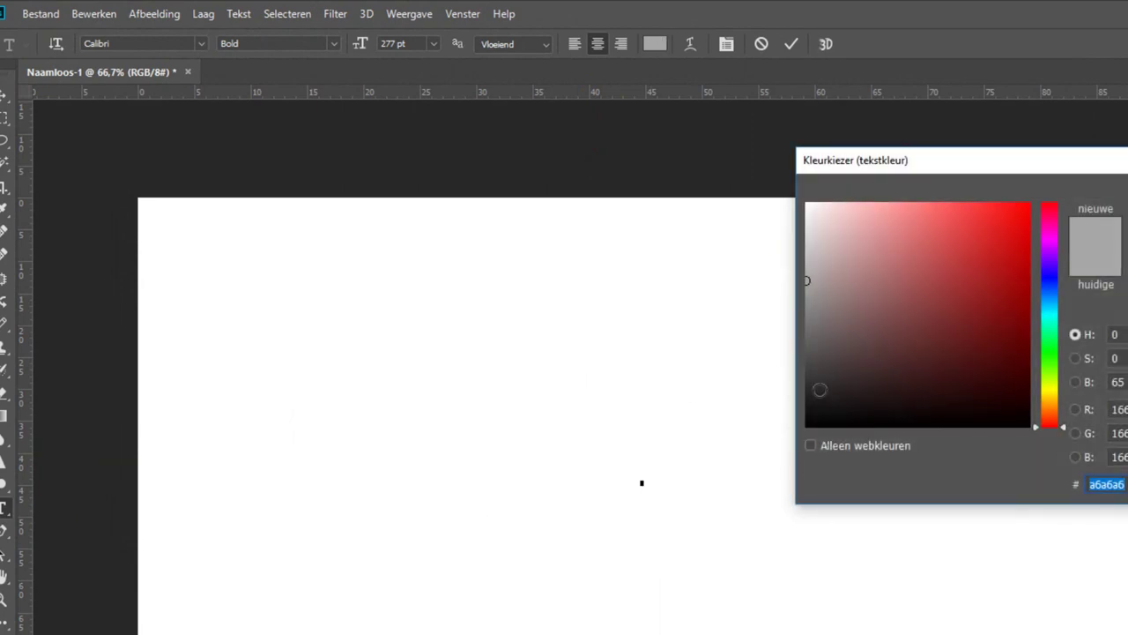
click(807, 426)
key(Return)
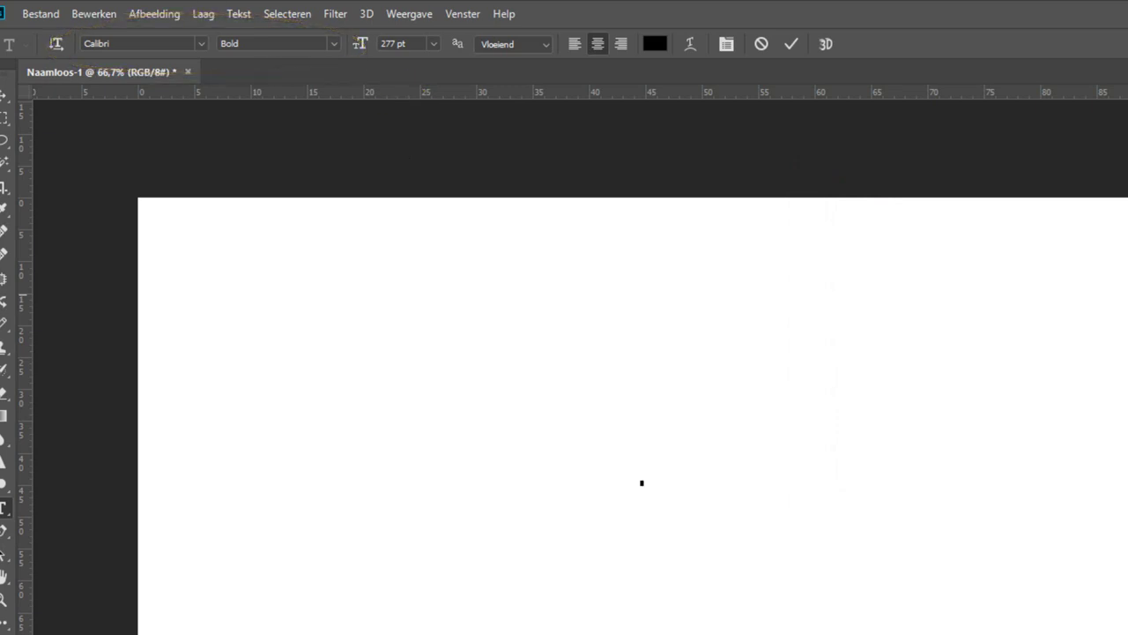
text(Foto)
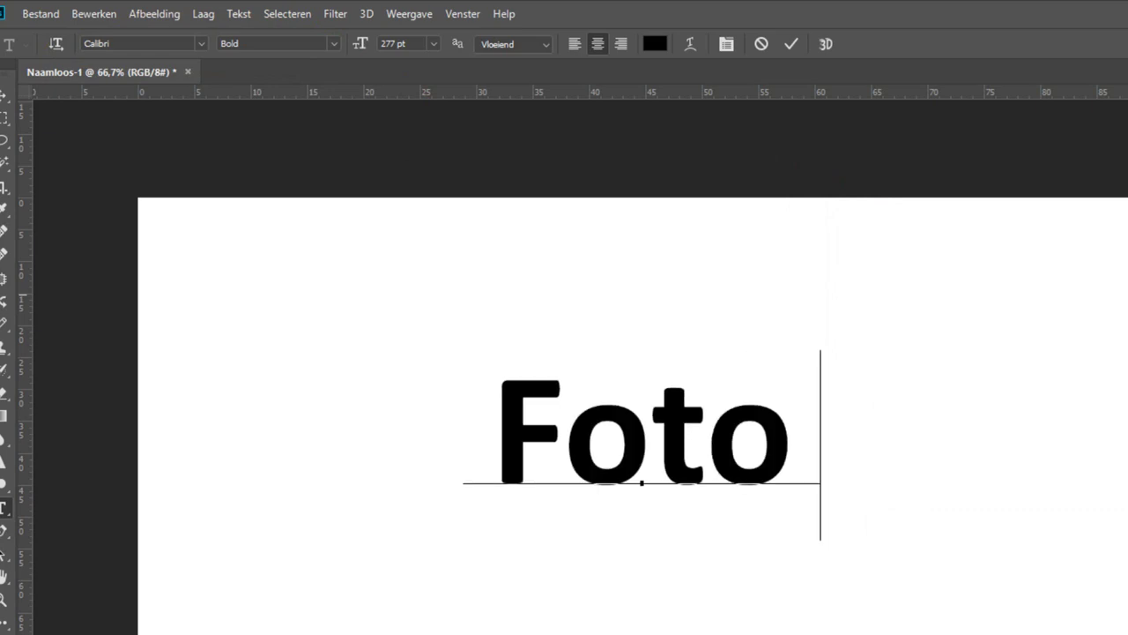
text(Jeroen.nl)
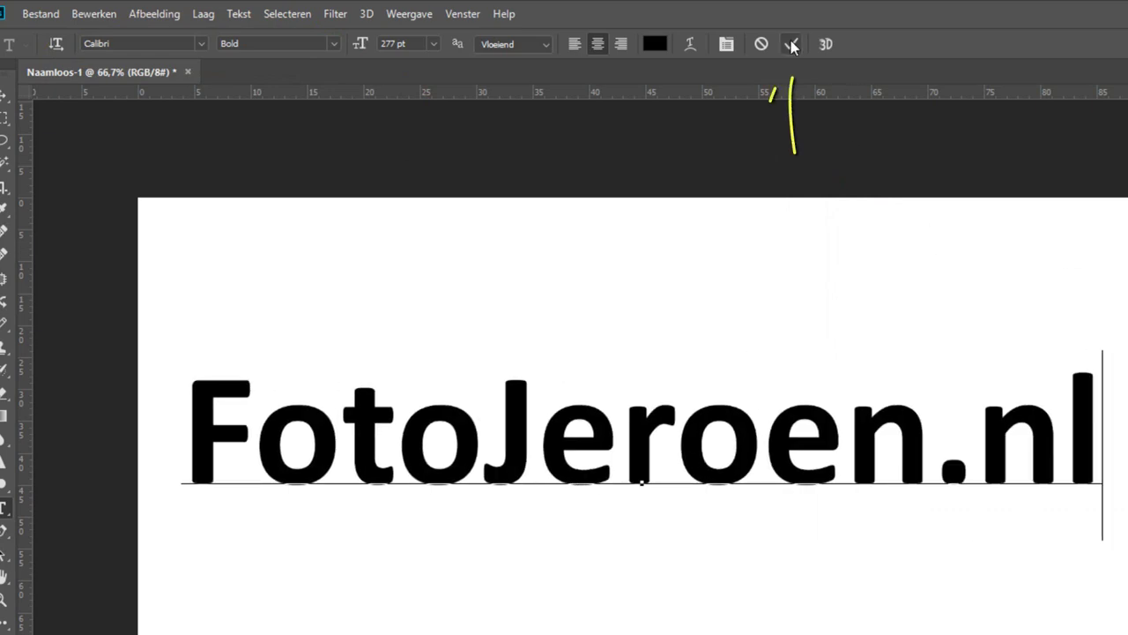
click(792, 46)
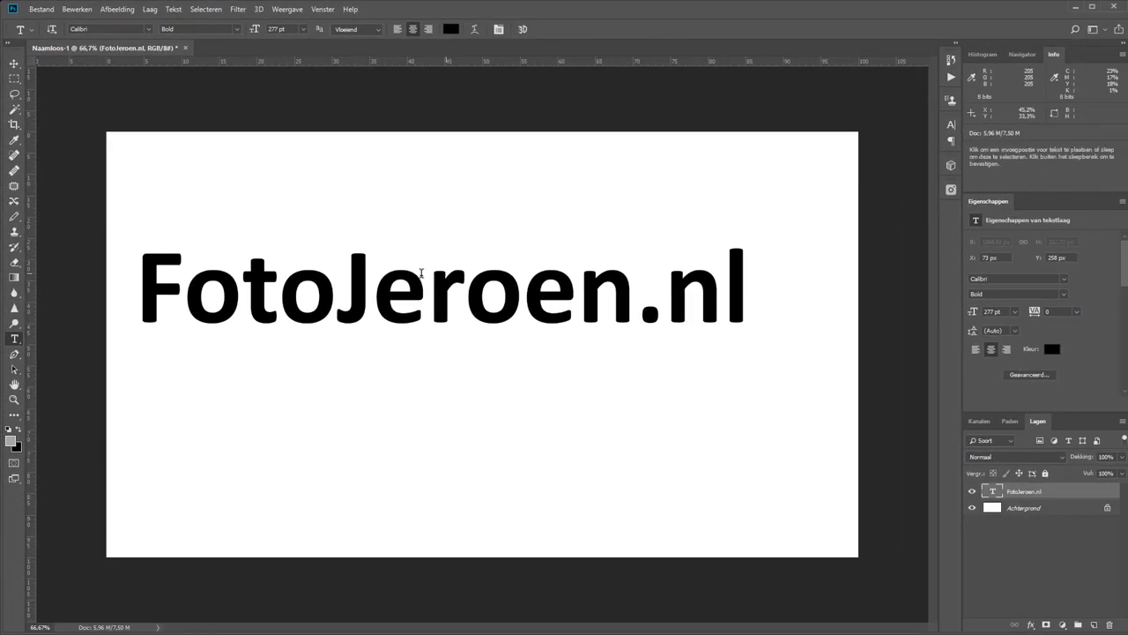
Snap the FotoJeroen.nl text to the canvas centre guides, then reselect its layer.
click(14, 64)
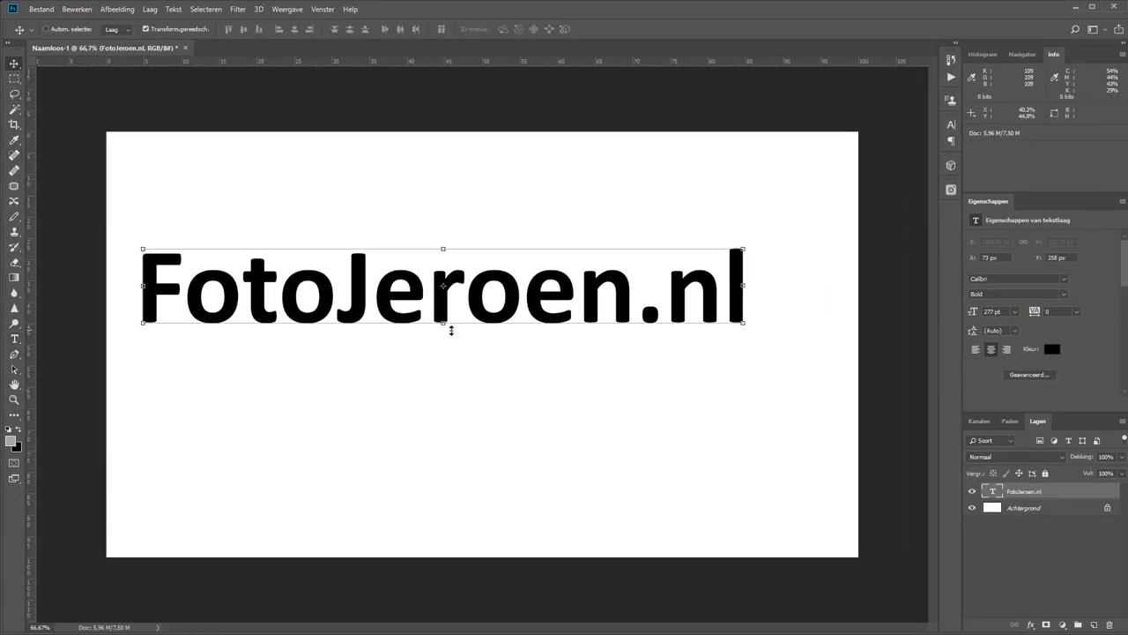
mouse_move(476, 311)
mouse_down()
mouse_move(498, 354)
mouse_move(517, 353)
mouse_up()
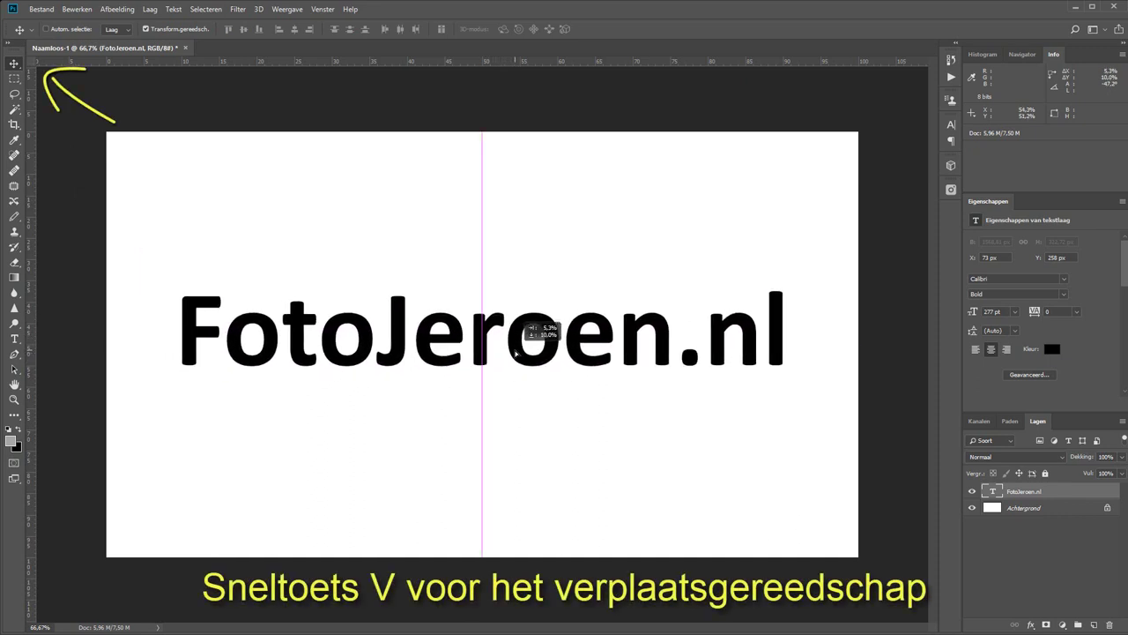
drag(516, 353, 516, 345)
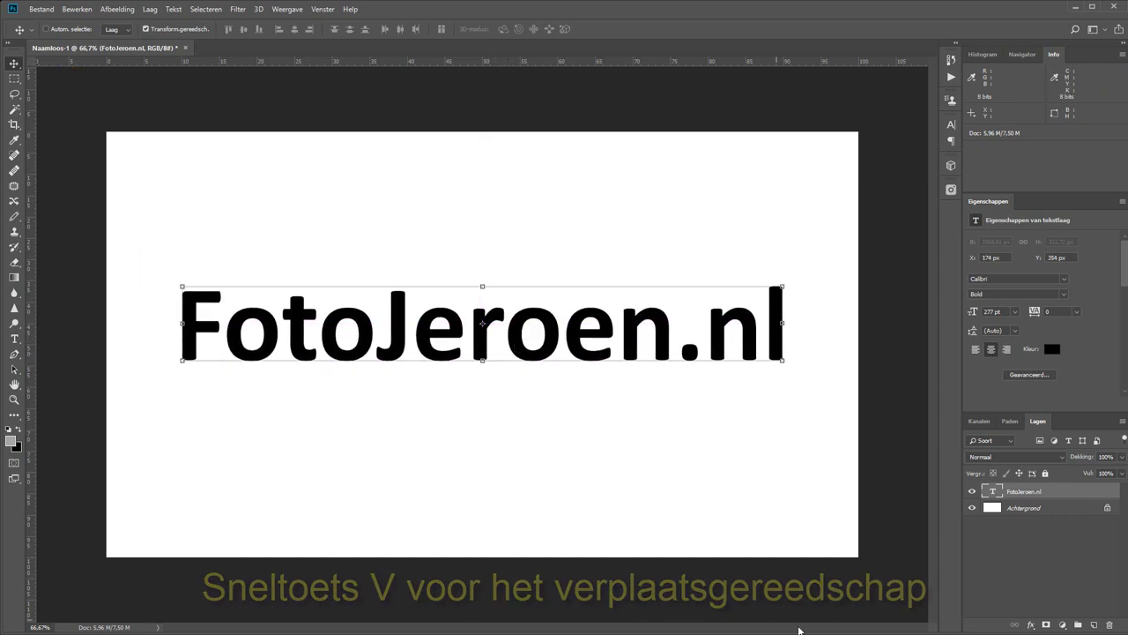
click(1066, 573)
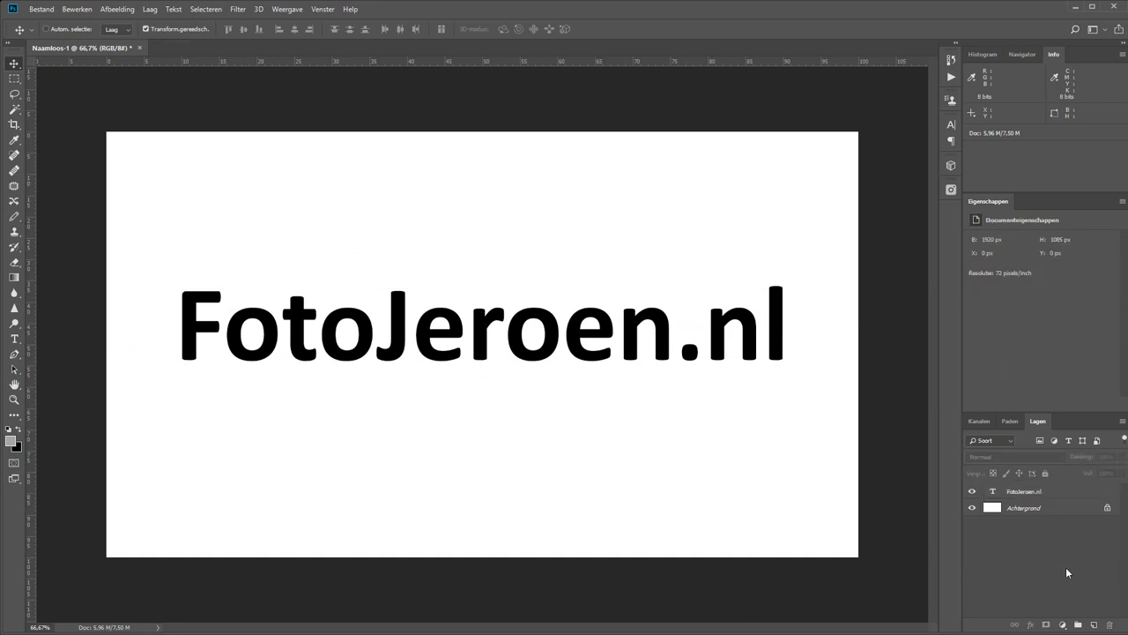
click(1071, 499)
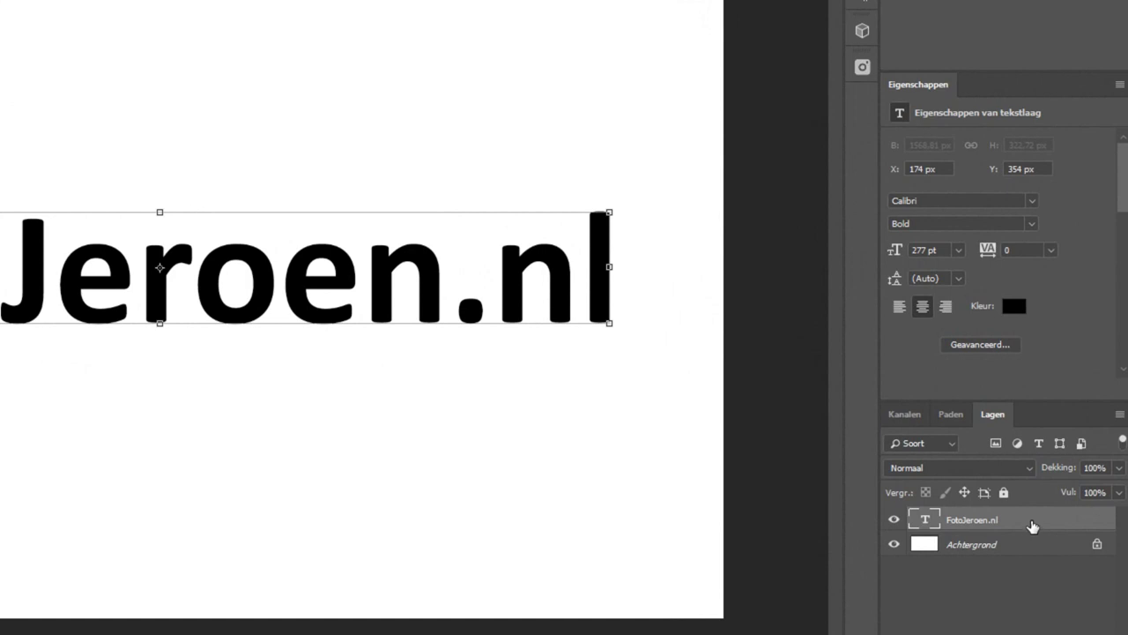
Add a black 10 px outside stroke (Lijn) at 51% opacity through Blending Options.
right_click(1032, 525)
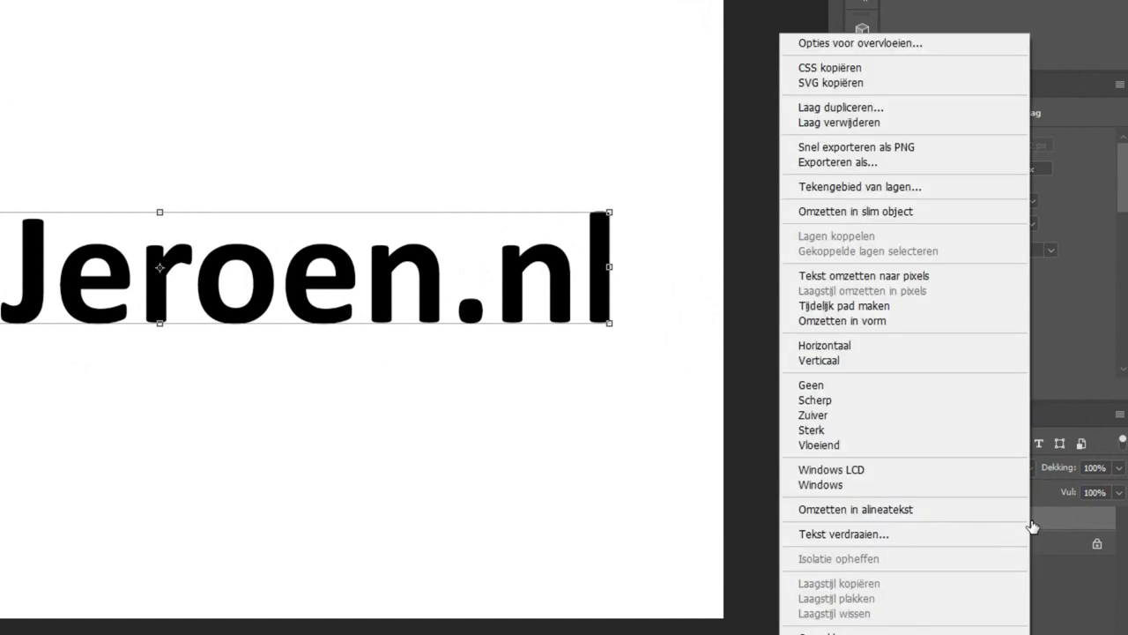
click(894, 45)
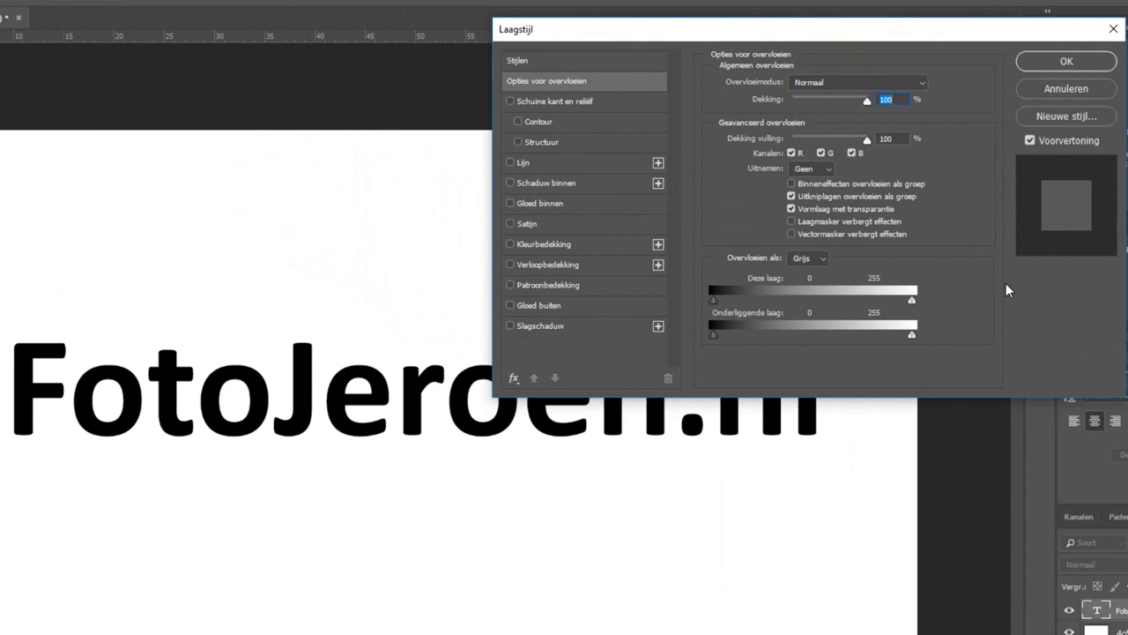
click(511, 163)
click(577, 163)
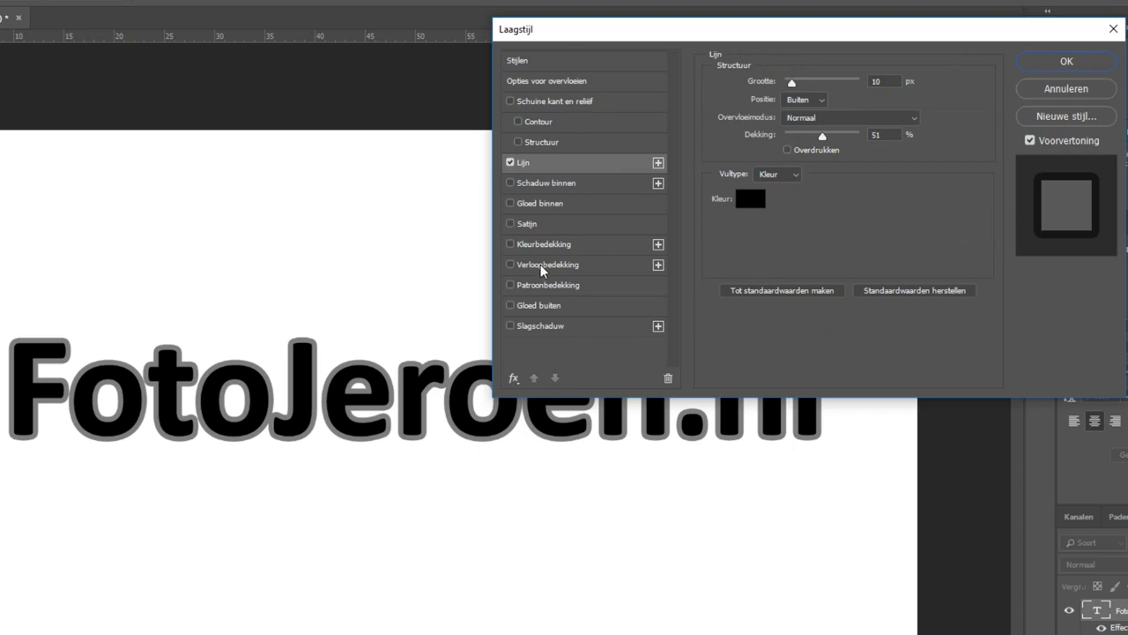
click(1040, 62)
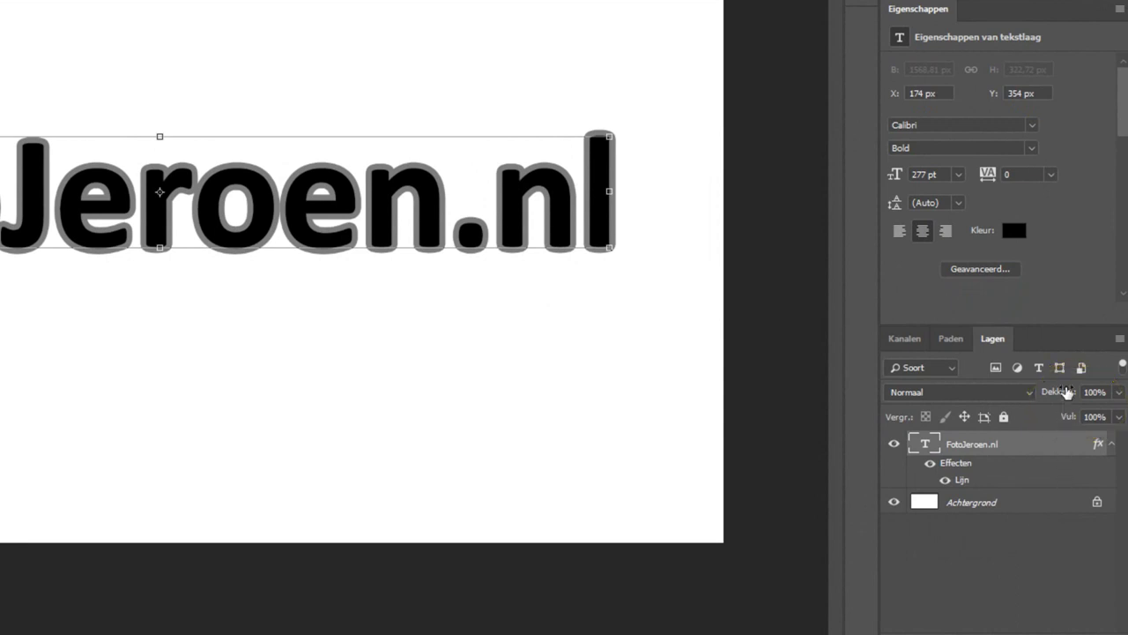
Keep layer opacity (Dekking) at 100% and drop Fill (Vul) to 0%, leaving the outline.
drag(1066, 393, 845, 390)
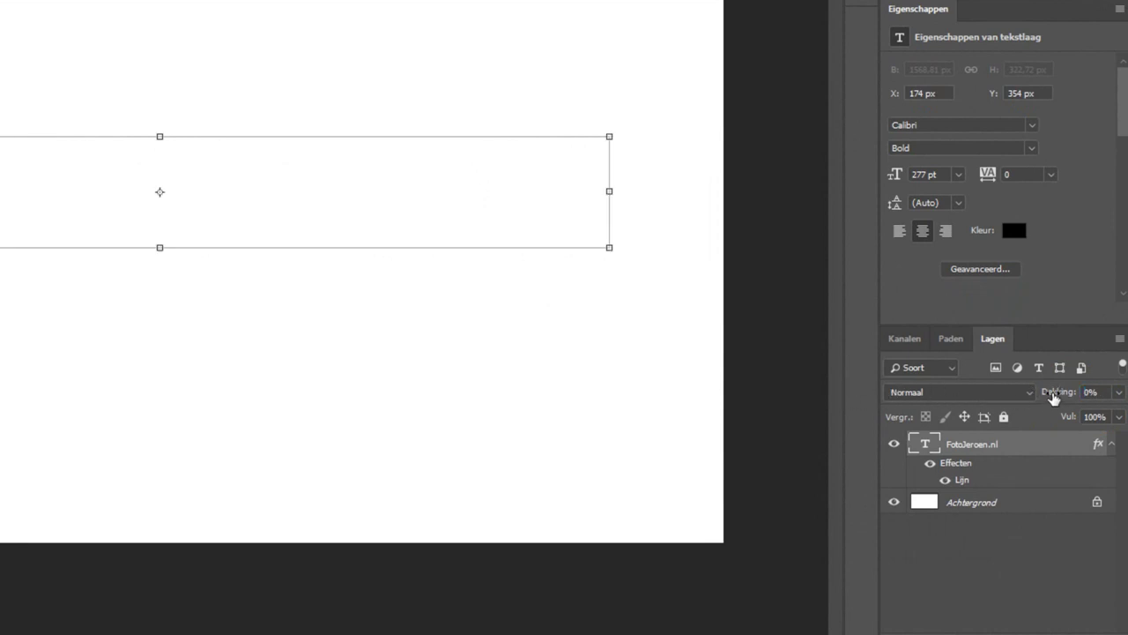
drag(1054, 395, 1100, 401)
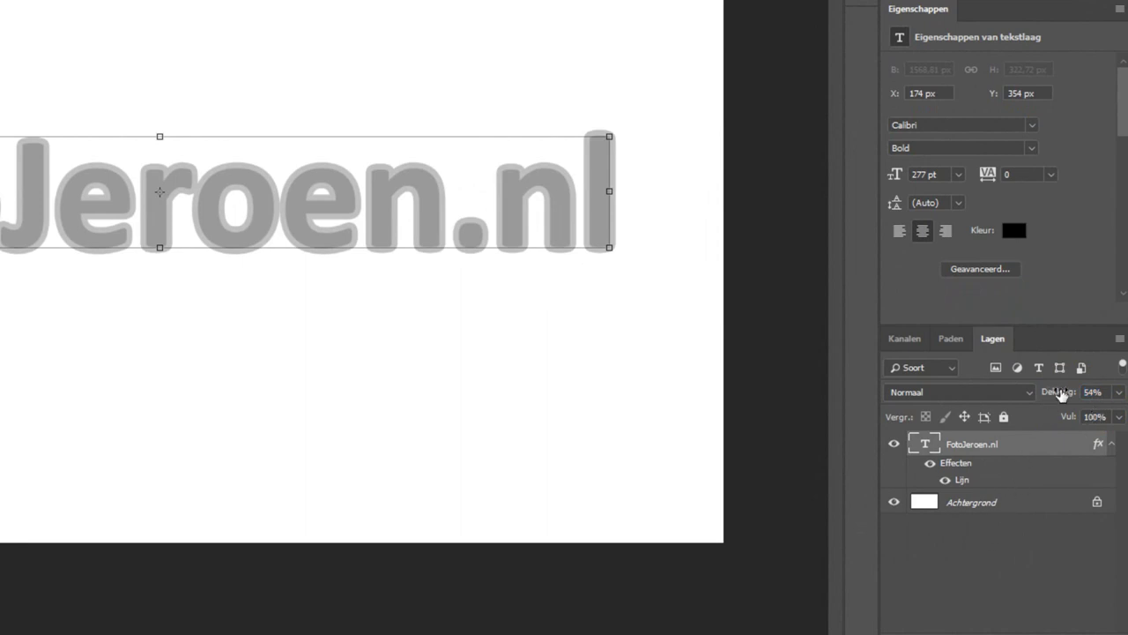
drag(1060, 394, 1125, 388)
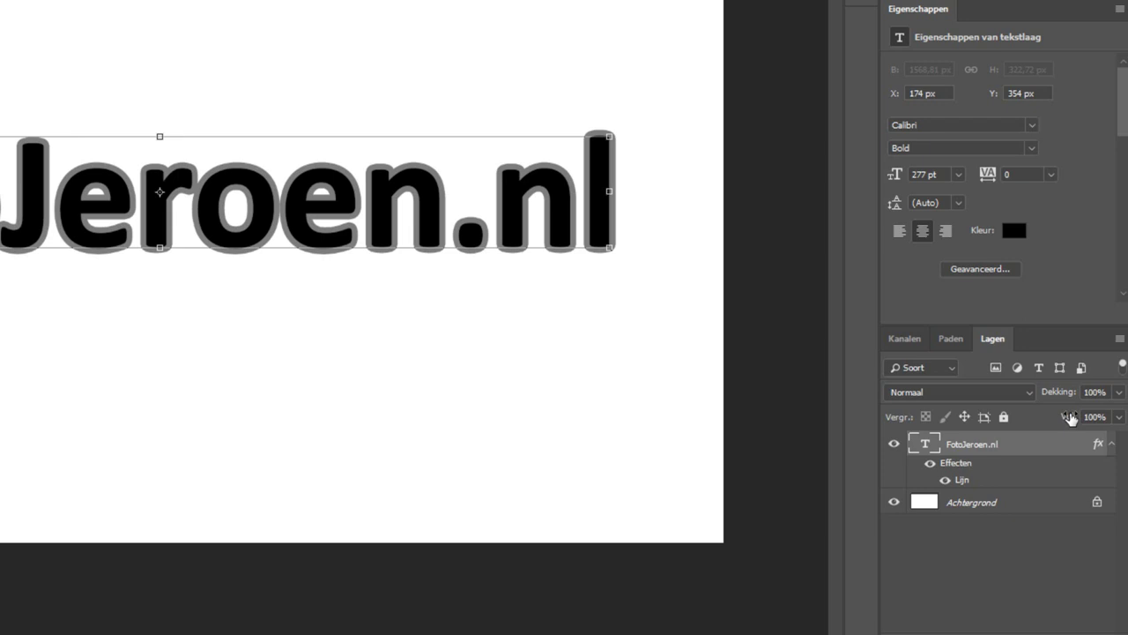
drag(1069, 416, 913, 406)
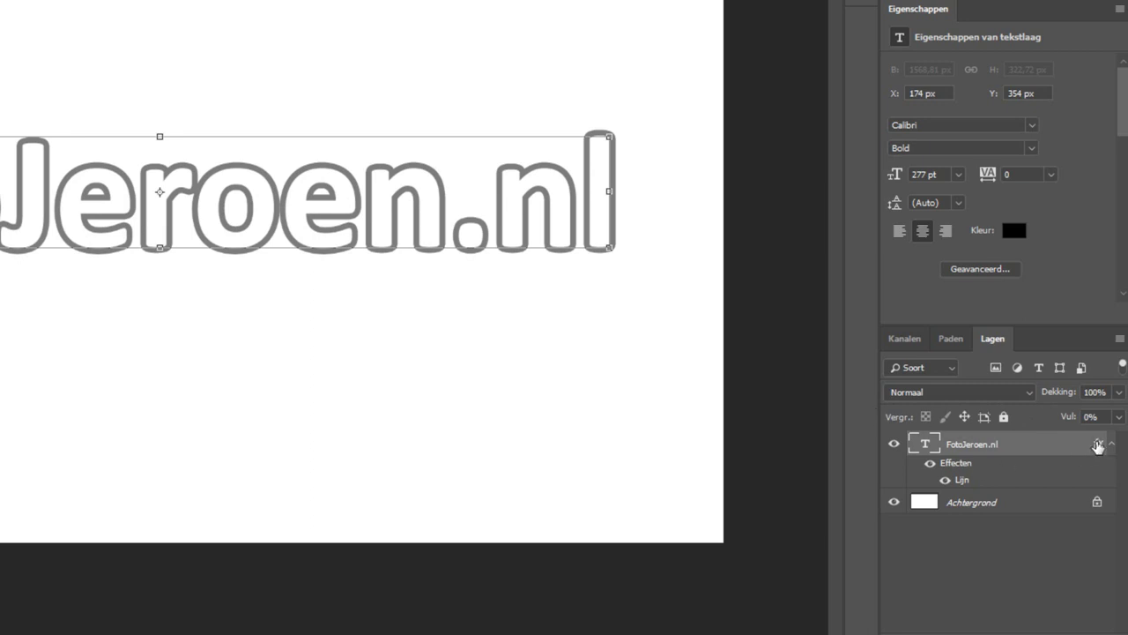
Change the text stroke to 2 px in light grey #cccccc.
double_click(1097, 446)
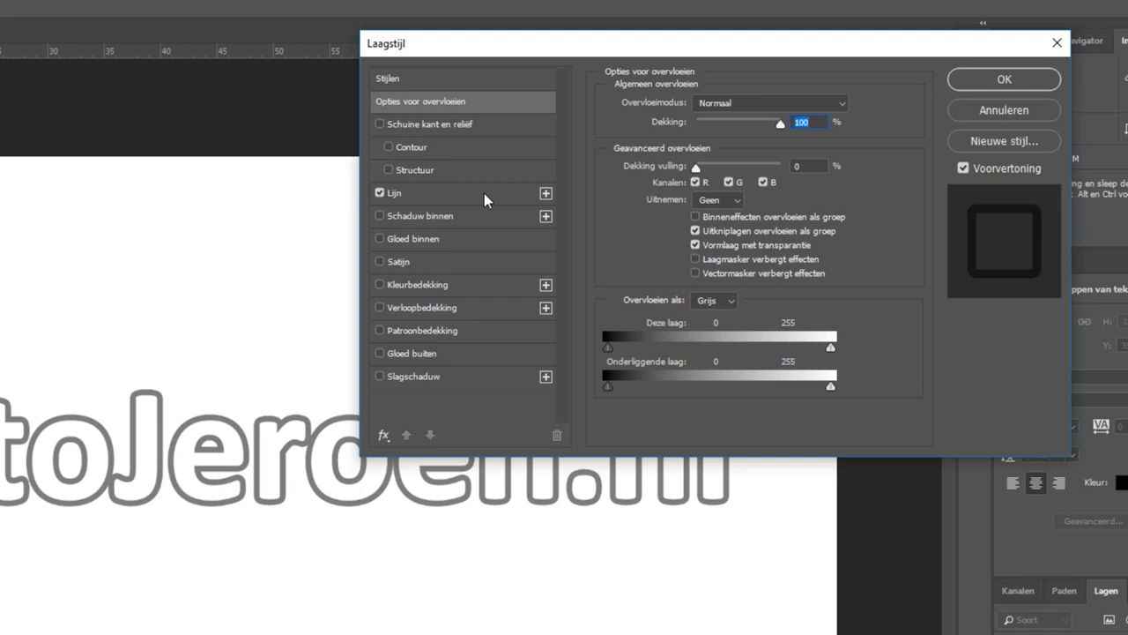
click(484, 194)
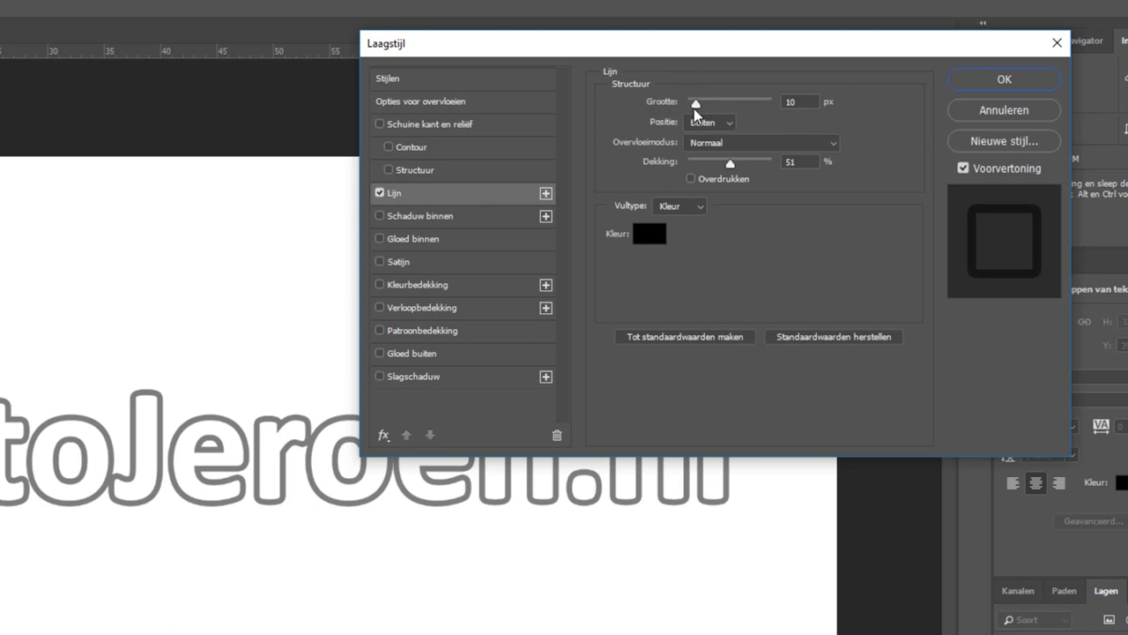
drag(695, 104, 688, 104)
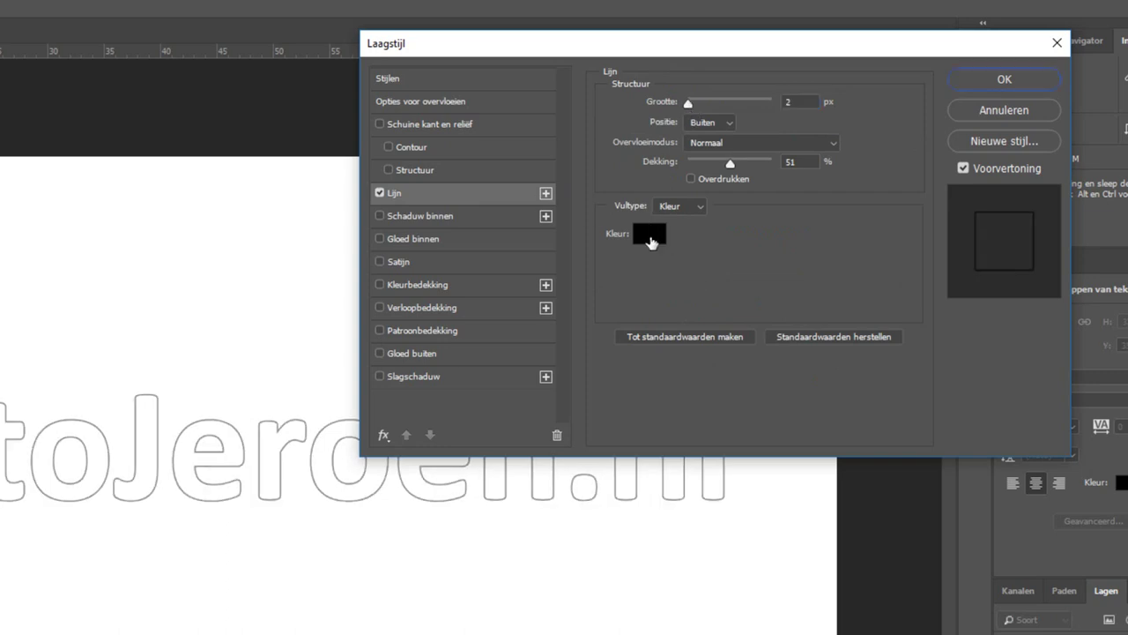
click(649, 235)
mouse_move(403, 252)
mouse_down()
mouse_move(356, 225)
mouse_move(378, 205)
mouse_up()
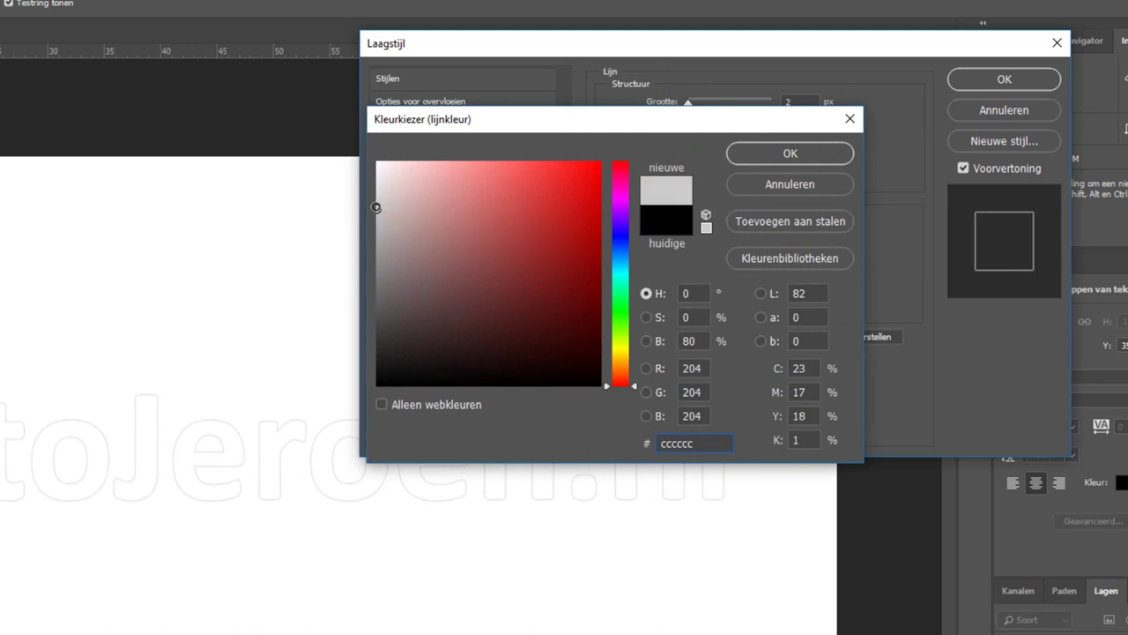
click(739, 155)
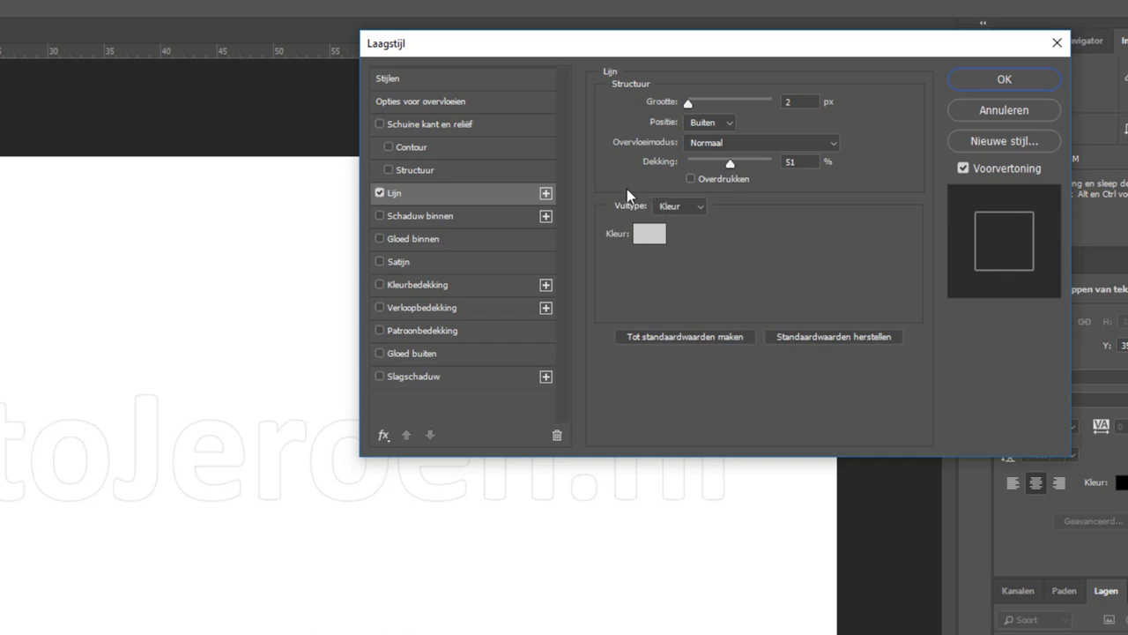
Enable the bevel Contour with the smooth S-curve preset and Bereik 100%.
click(390, 147)
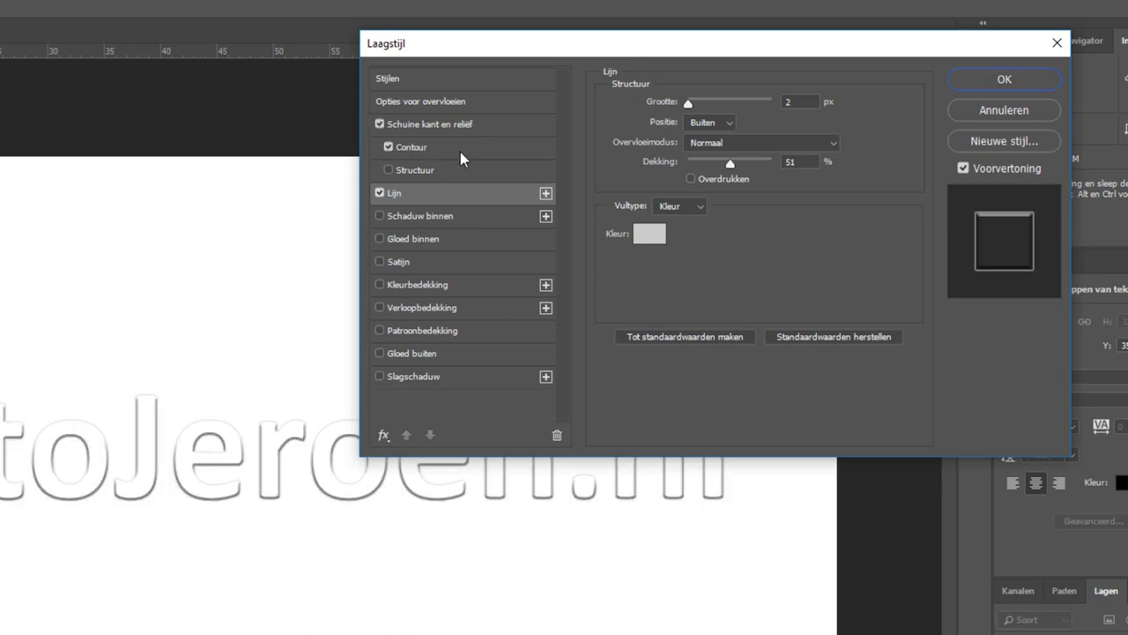
click(494, 150)
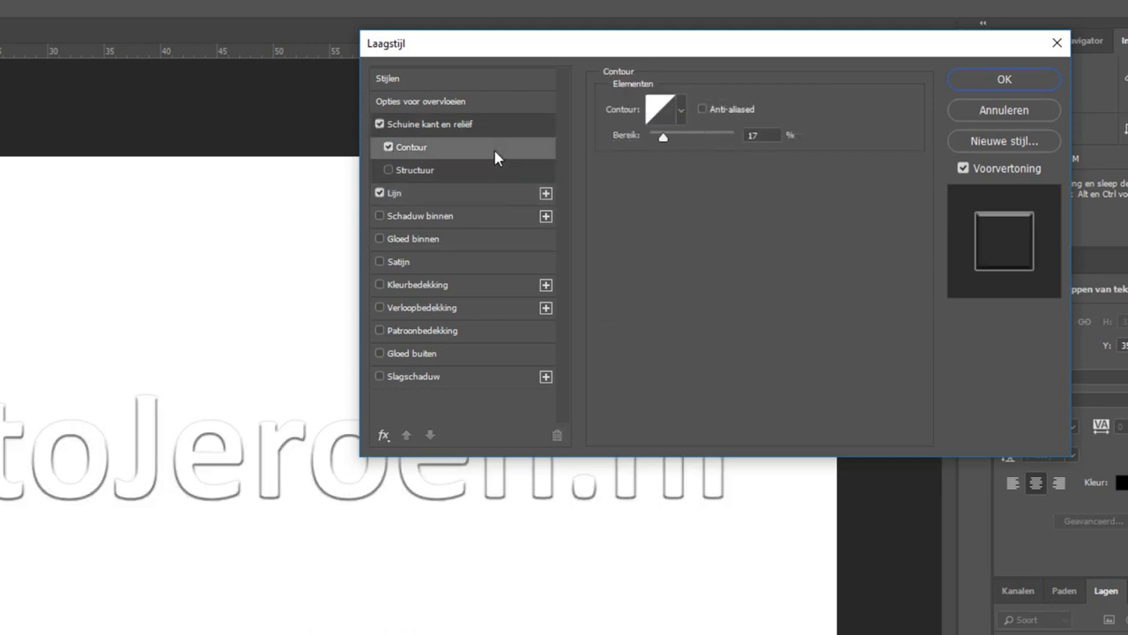
click(683, 112)
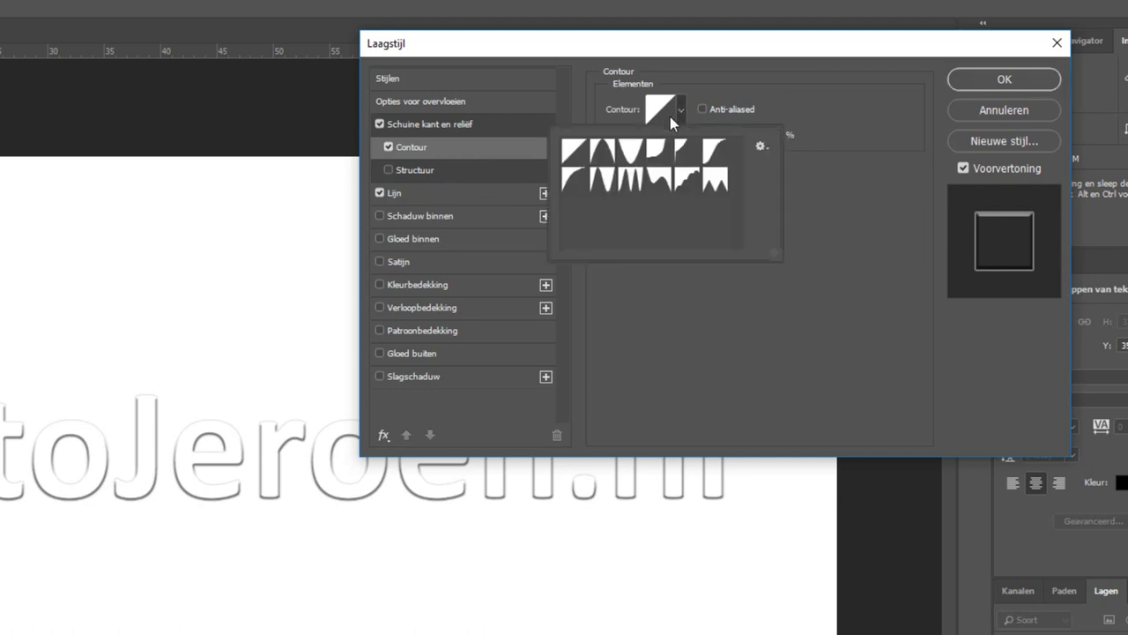
click(644, 181)
click(686, 179)
click(723, 184)
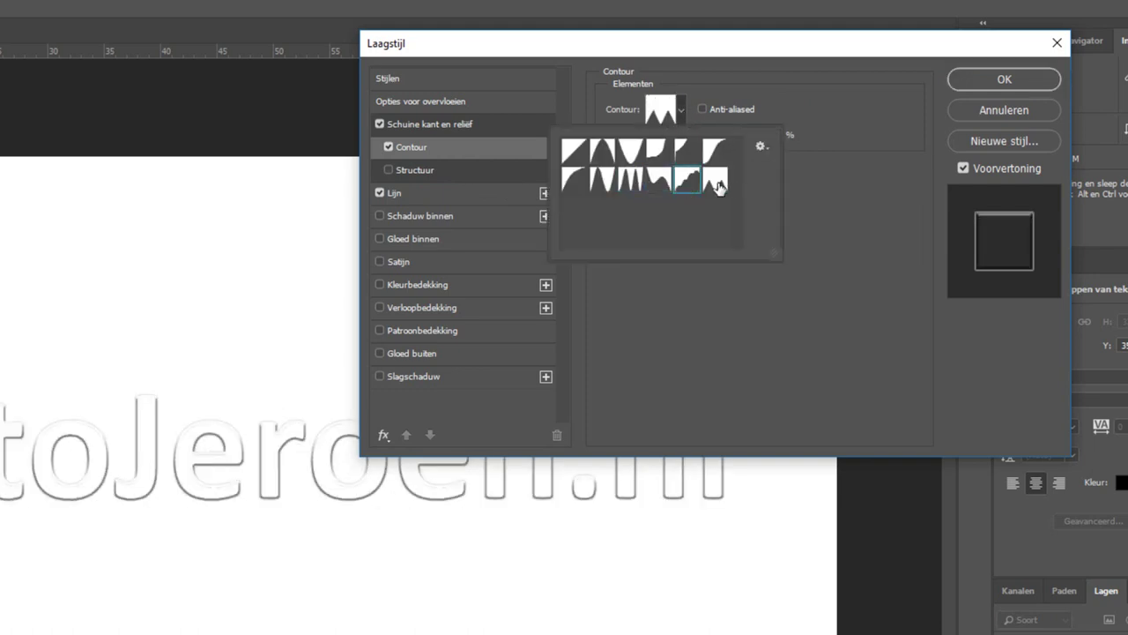
click(715, 154)
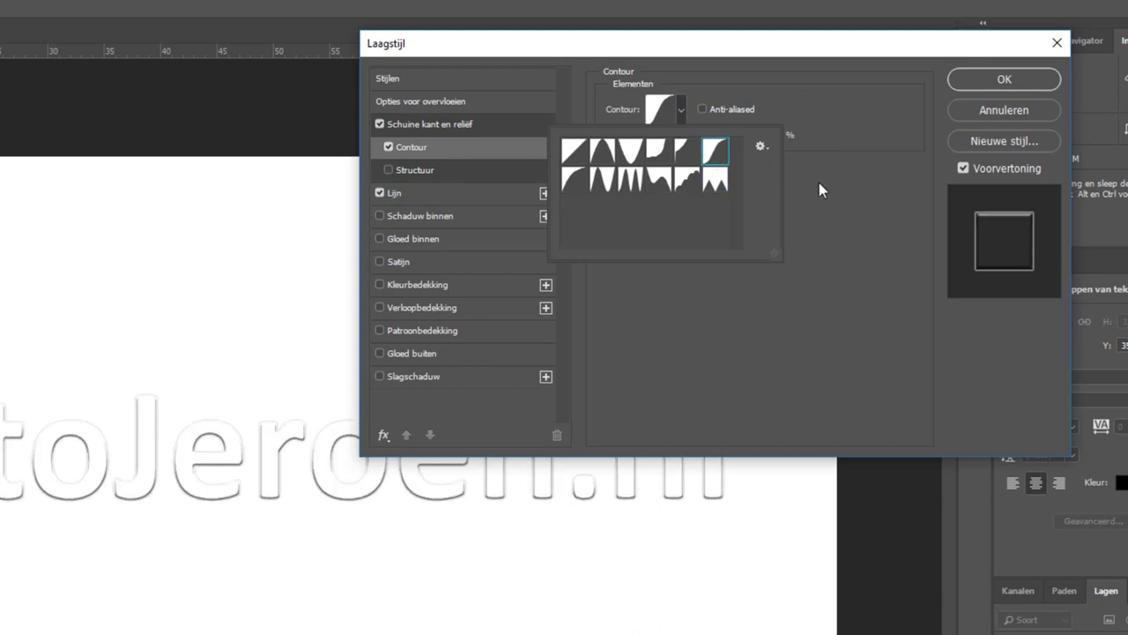
double_click(716, 152)
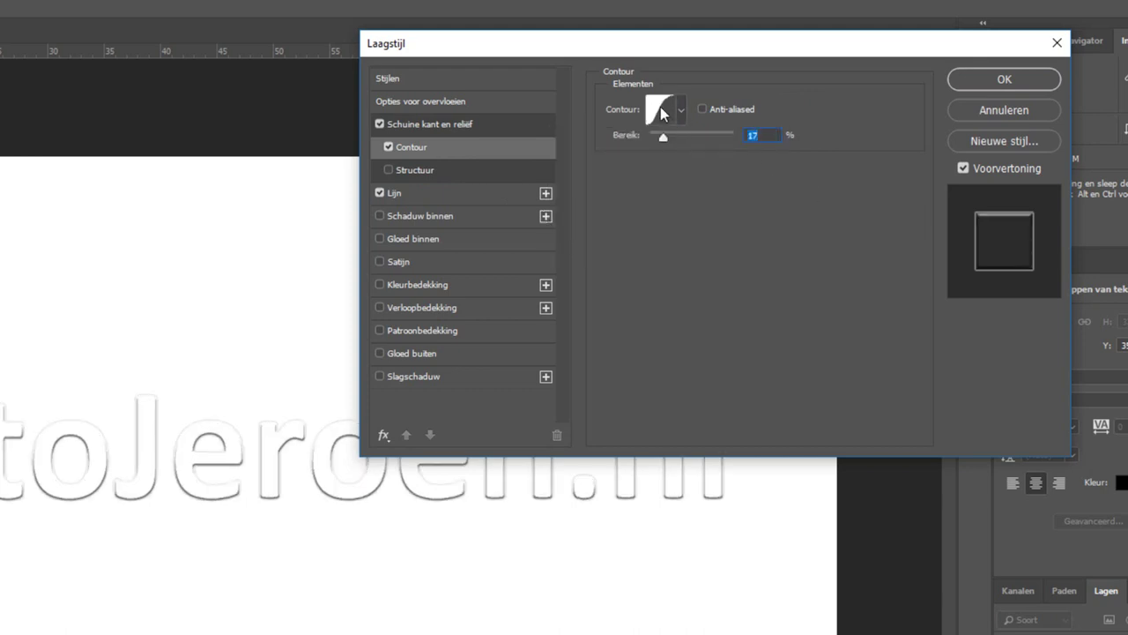
click(663, 112)
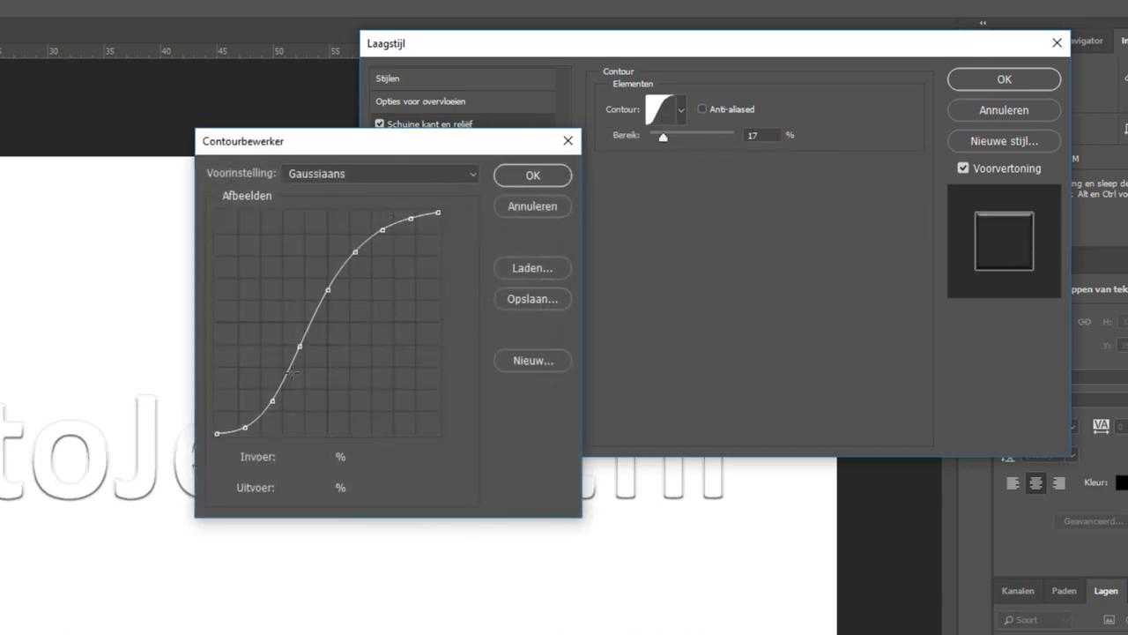
click(524, 205)
drag(668, 140, 736, 140)
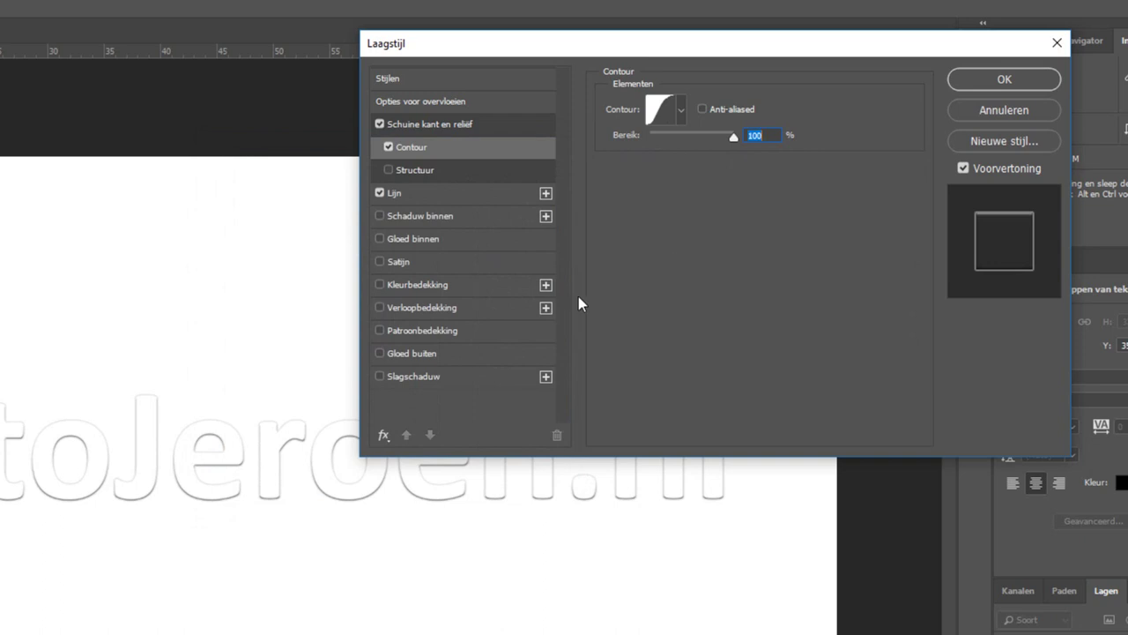
Enable a light grey Gloed buiten with 106 px size, 0% noise and 32% opacity.
click(380, 352)
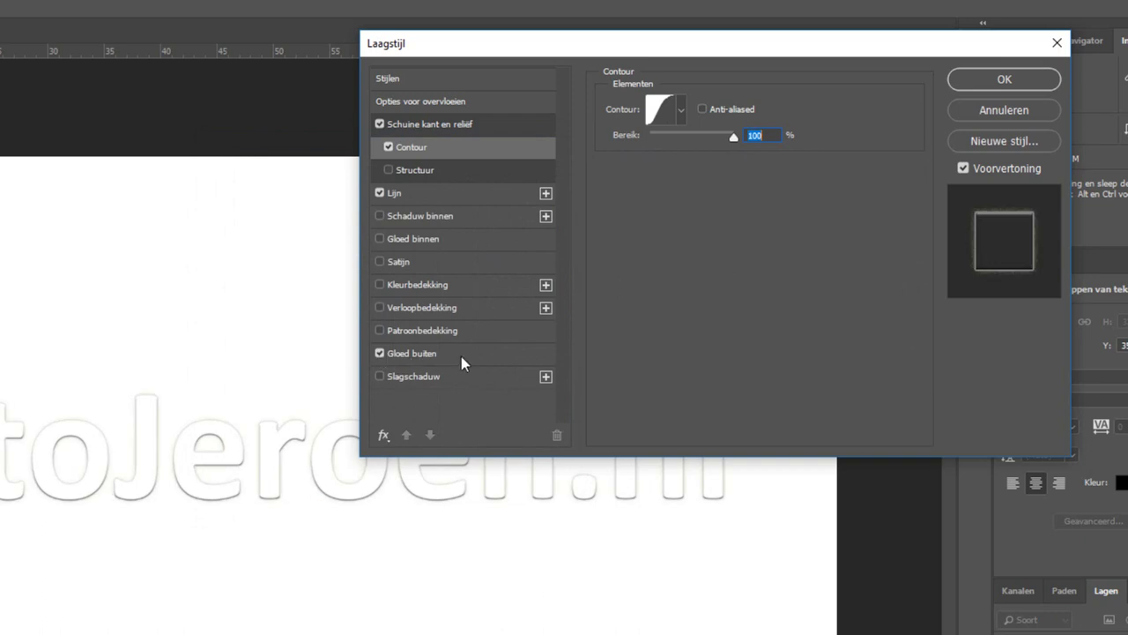
click(461, 356)
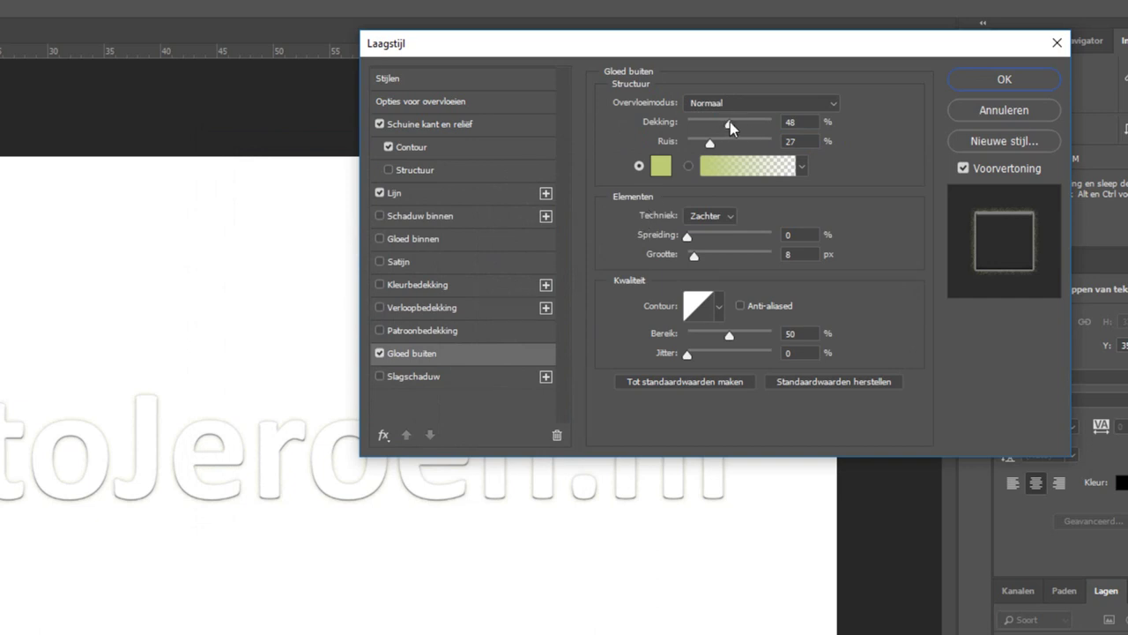
drag(730, 122, 774, 122)
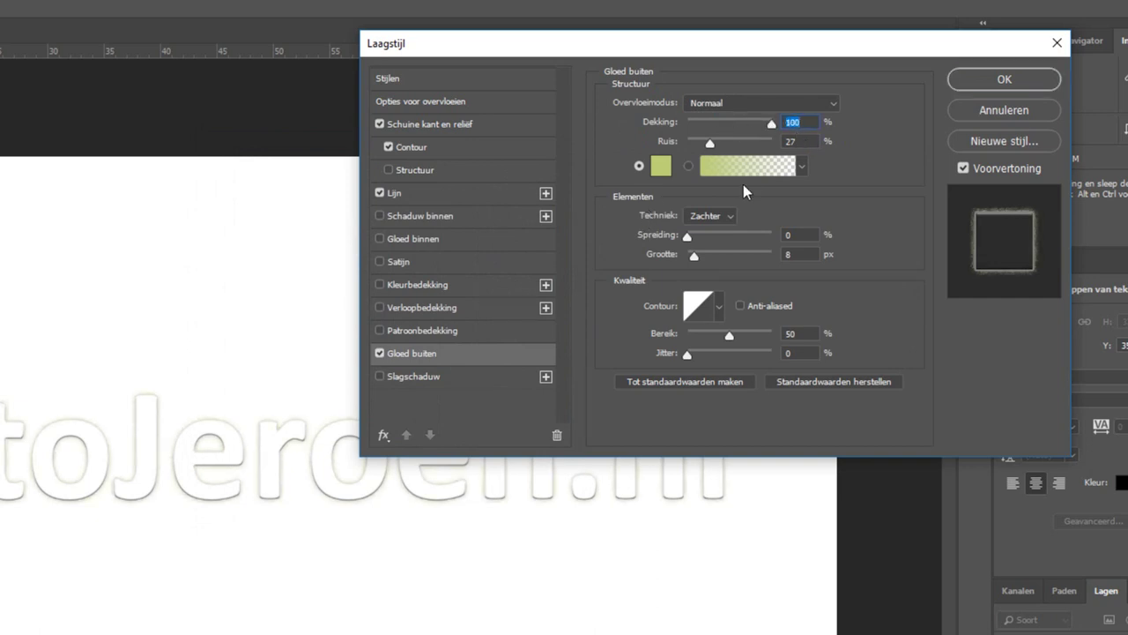
click(661, 169)
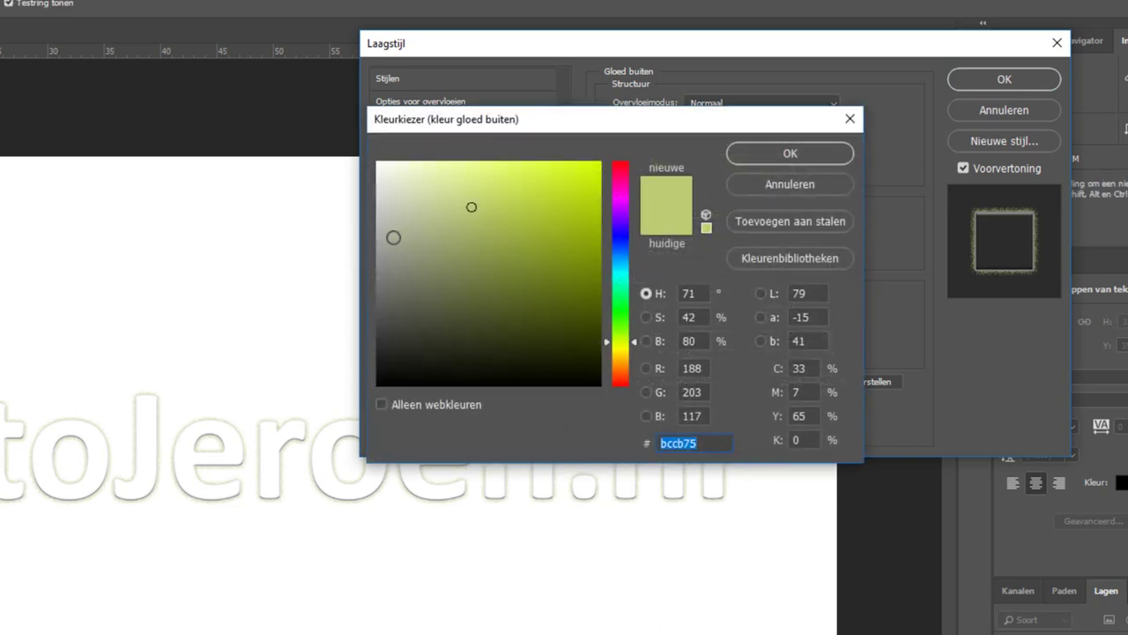
mouse_move(393, 234)
mouse_down()
mouse_move(373, 234)
mouse_move(377, 202)
mouse_up()
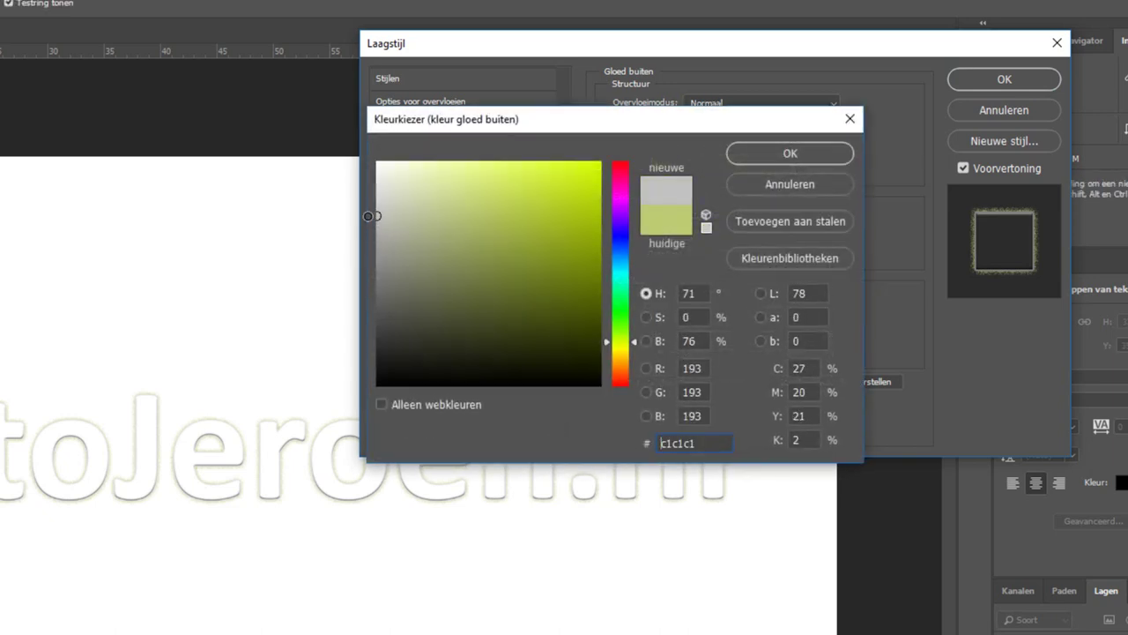
click(732, 153)
drag(695, 256, 726, 255)
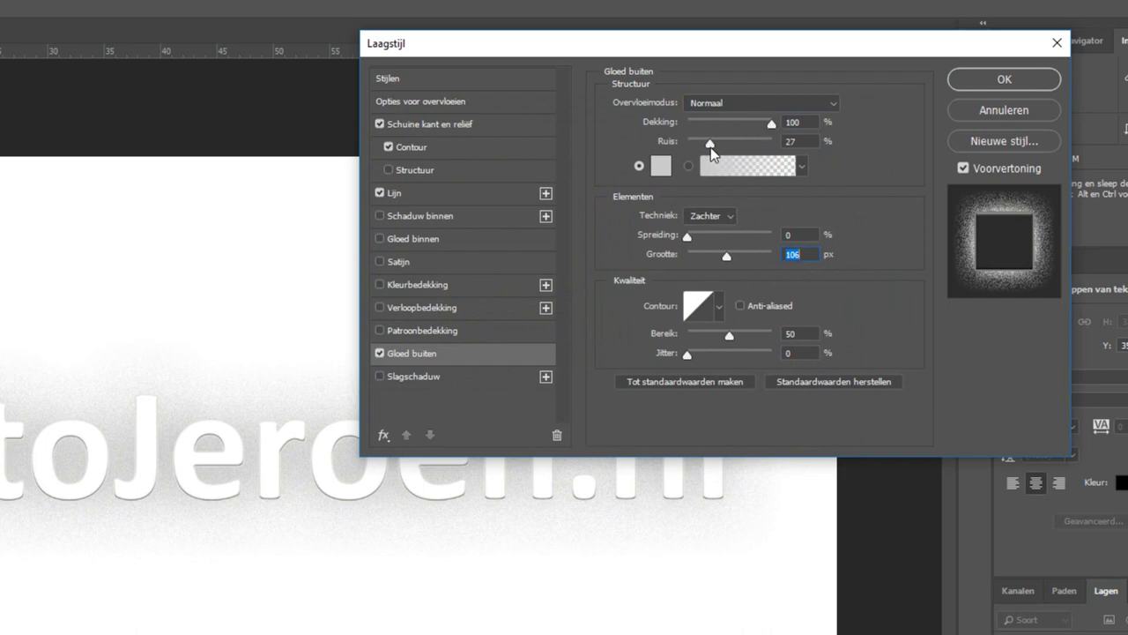
drag(710, 145, 673, 146)
drag(772, 125, 715, 128)
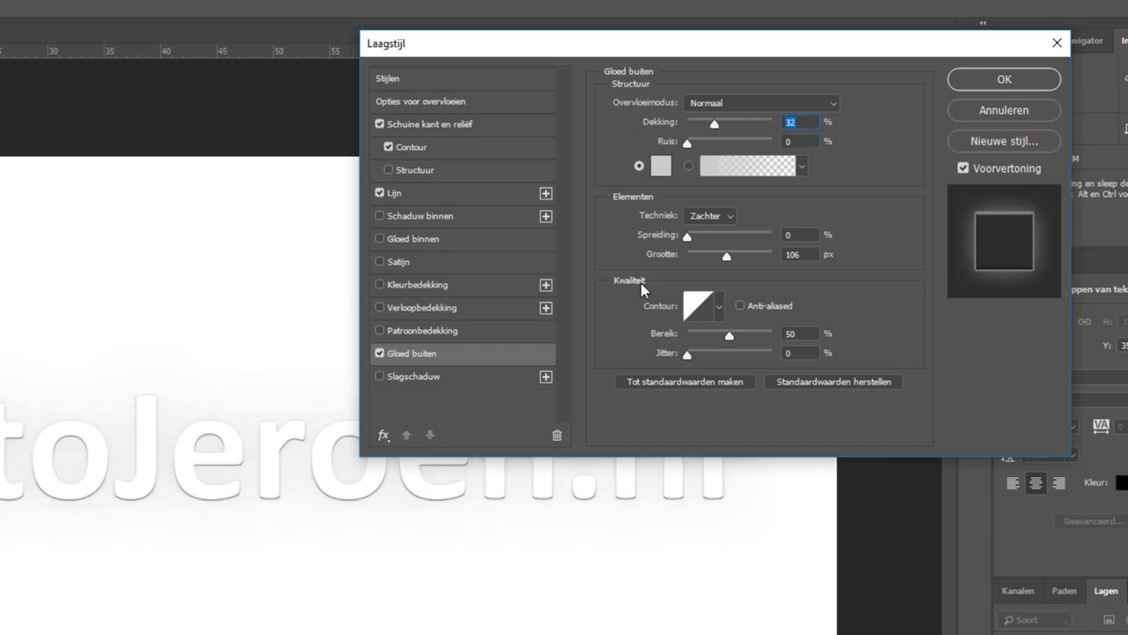
drag(642, 44, 675, 0)
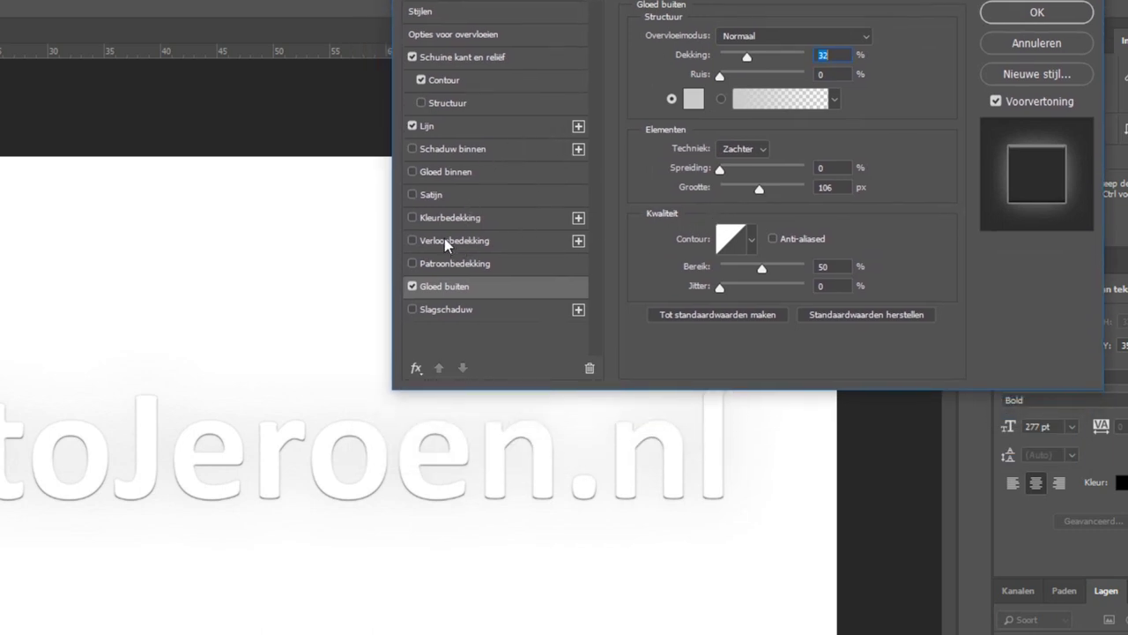
Enable a light grey Satijn at 35% opacity, 19 px distance, 59 px size, and apply the styles.
click(419, 195)
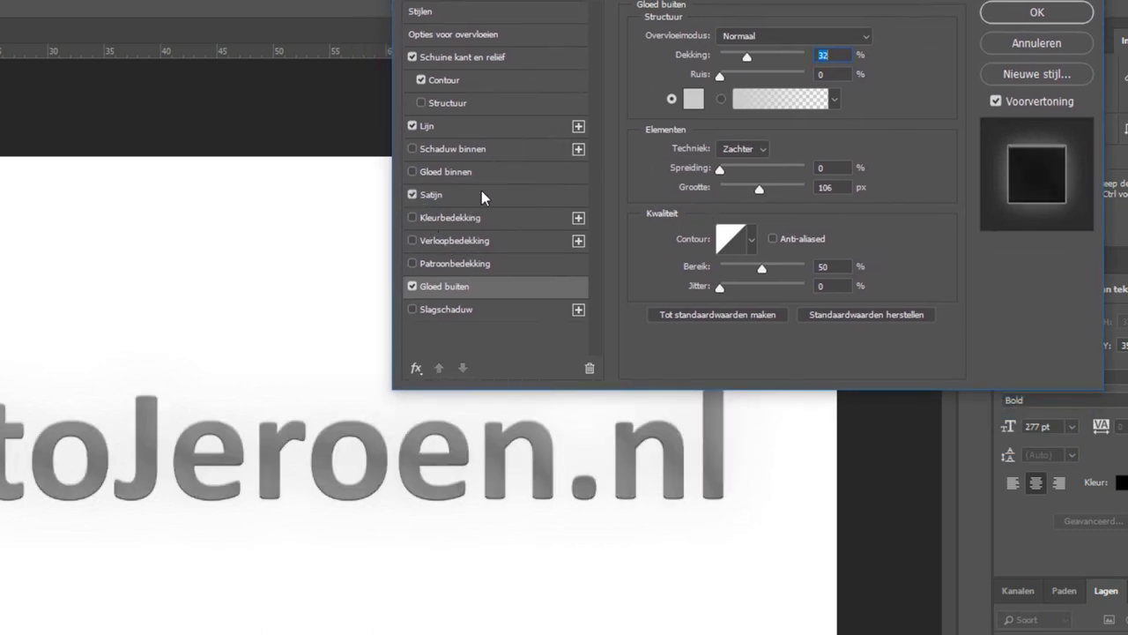
click(483, 195)
click(891, 38)
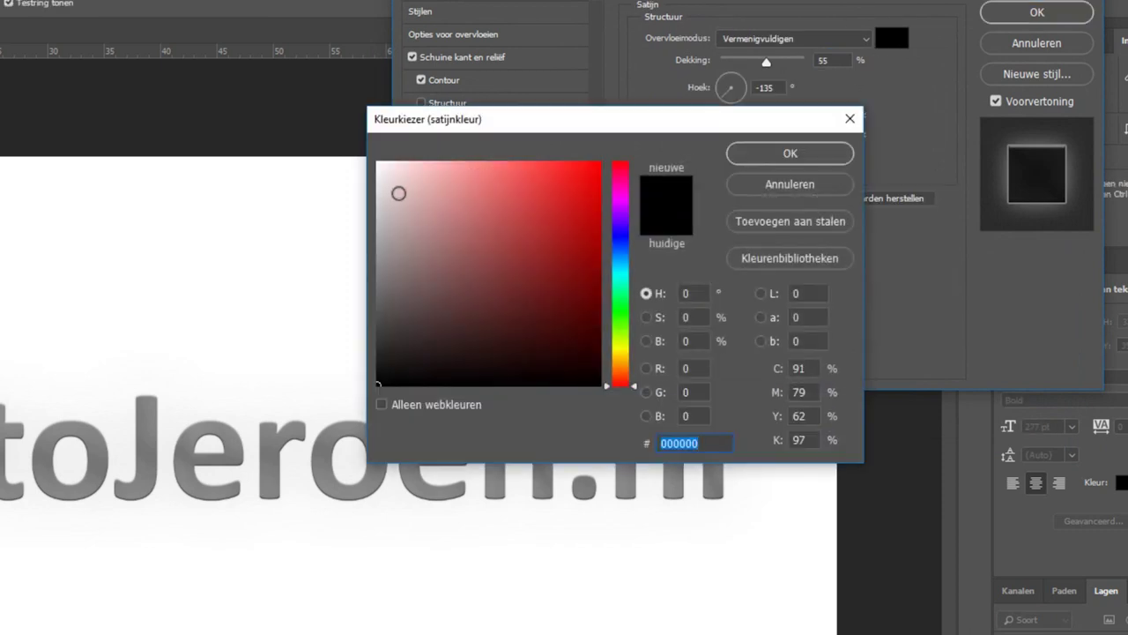
mouse_move(398, 193)
mouse_down()
mouse_move(377, 182)
mouse_move(379, 199)
mouse_up()
click(749, 153)
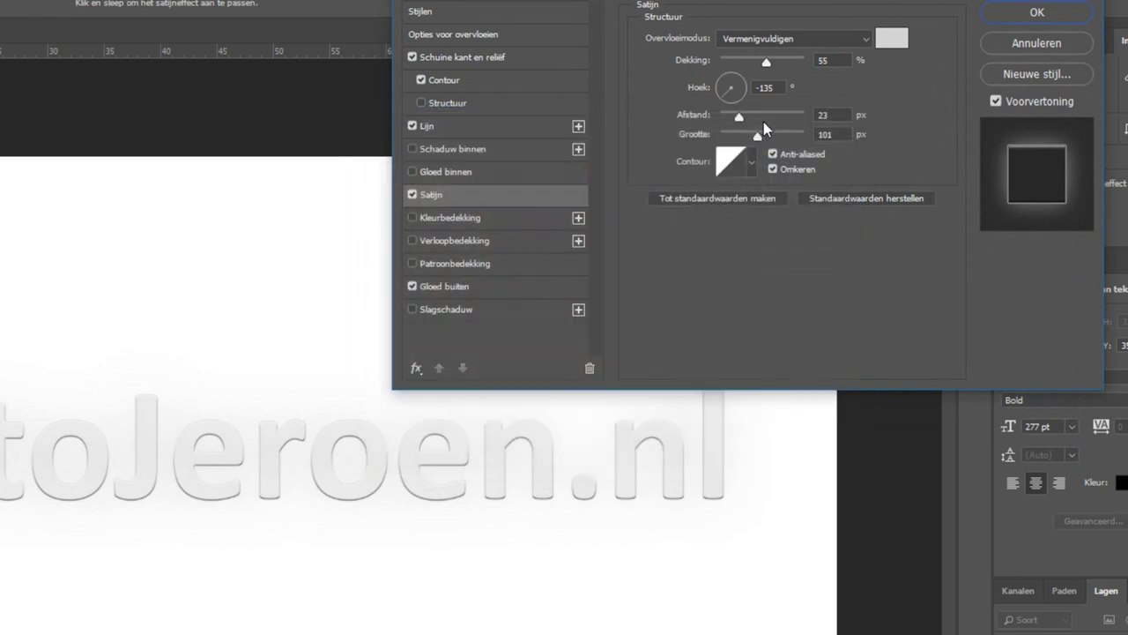
mouse_move(759, 136)
mouse_down()
mouse_move(739, 139)
mouse_move(740, 120)
mouse_up()
click(747, 120)
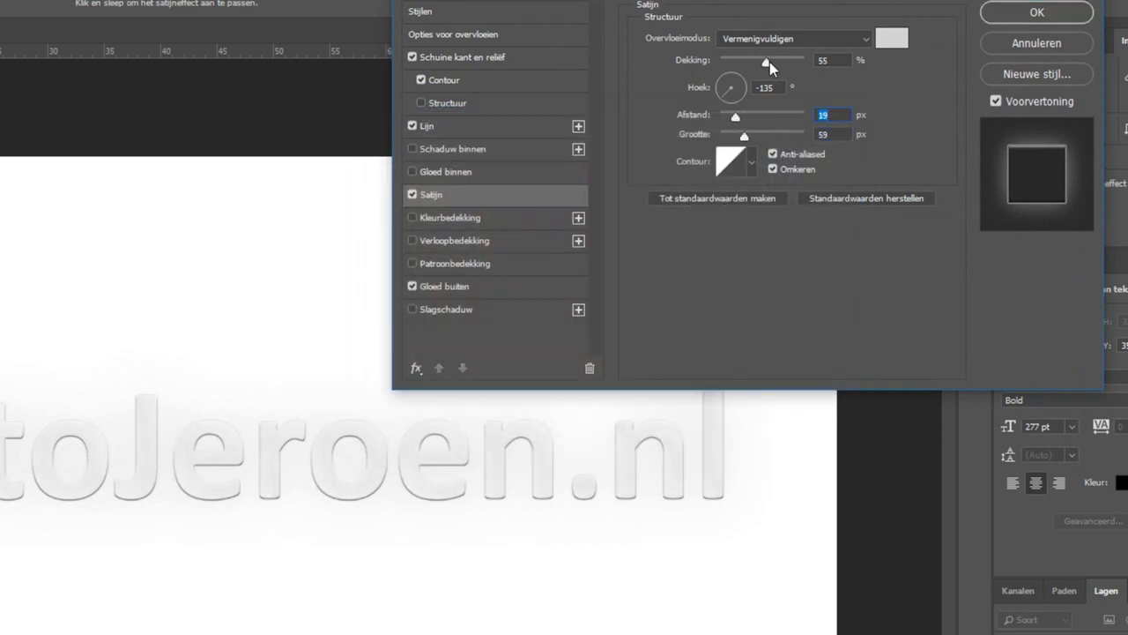
drag(766, 61, 744, 66)
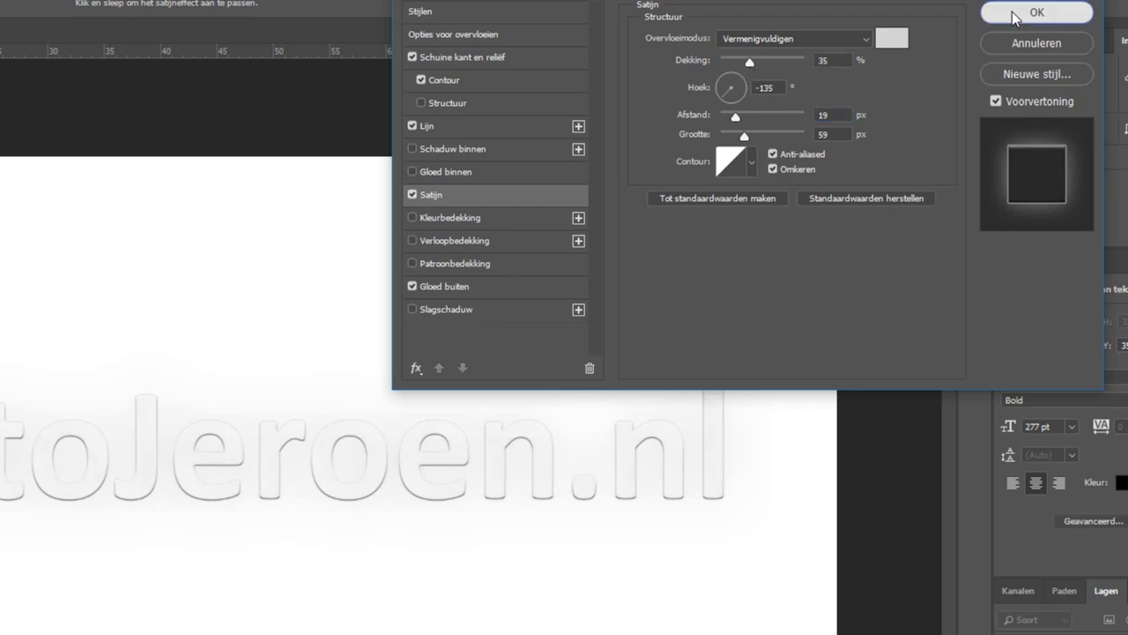
click(1015, 18)
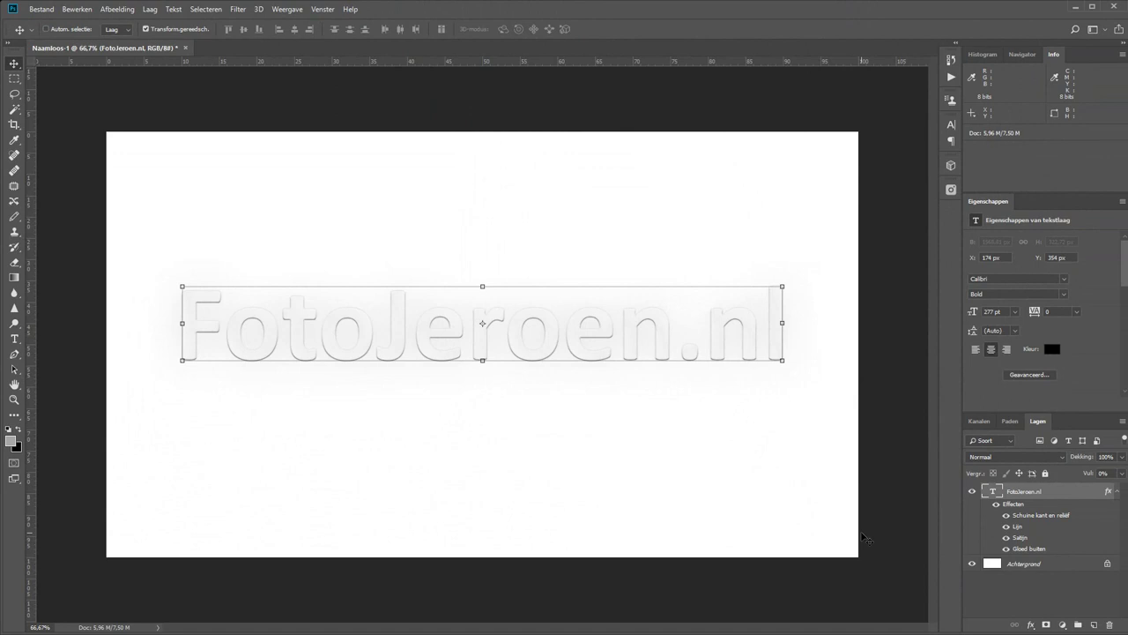
Select the FotoJeroen.nl layer and lower its Dekking to 64%.
click(1086, 584)
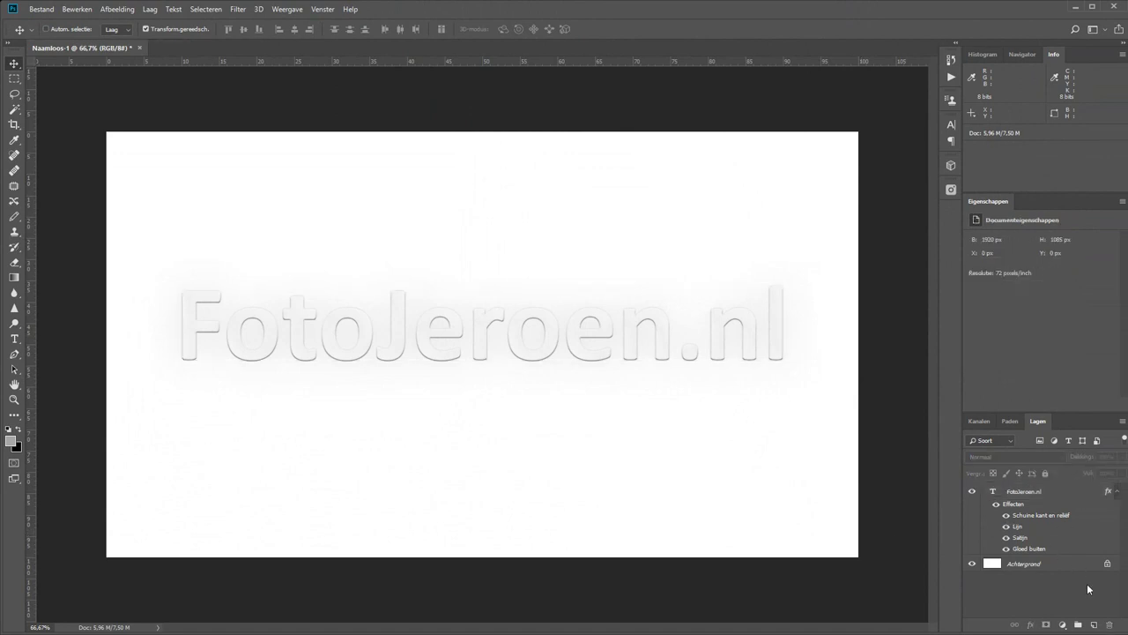
click(1073, 491)
drag(1089, 454, 1065, 464)
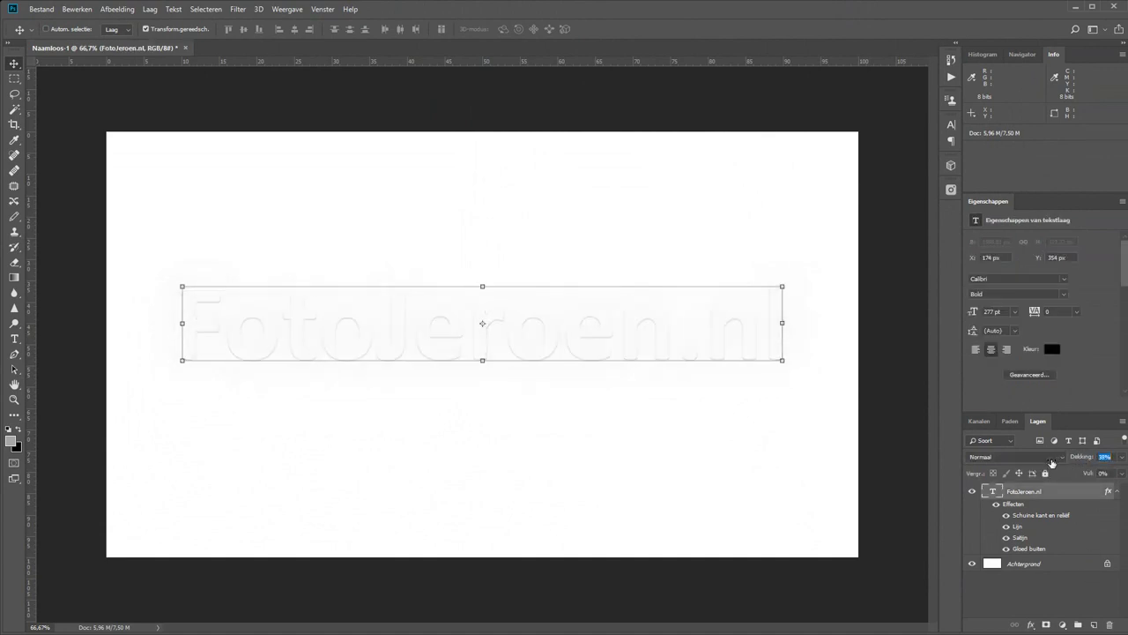
click(1024, 617)
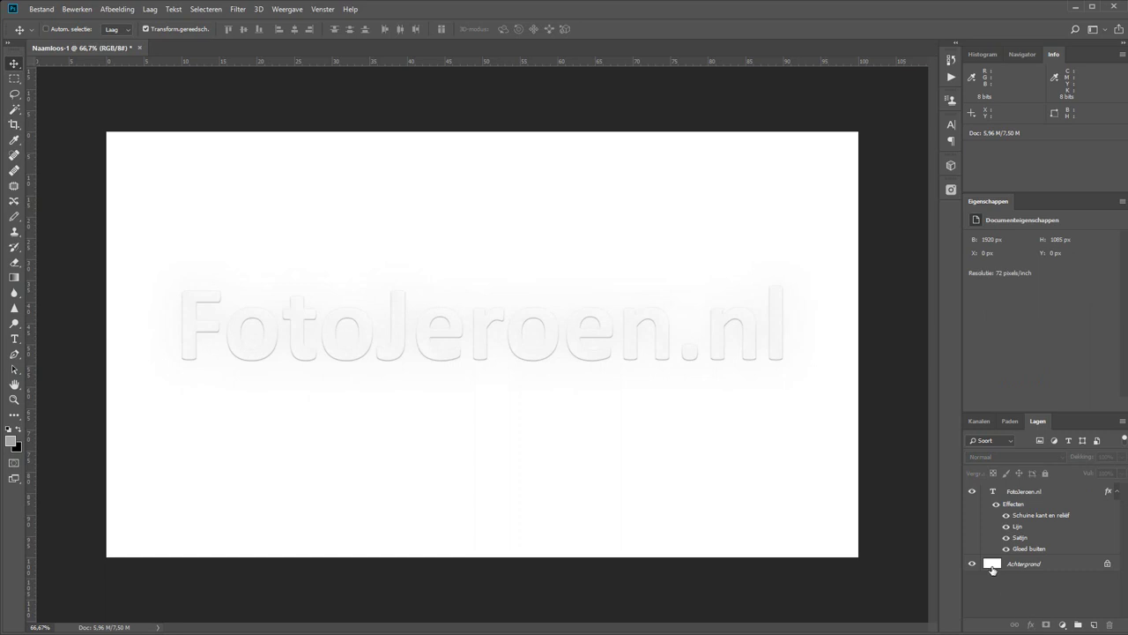
Duplicate the FotoJeroen.nl text layer and hide the original.
click(1055, 496)
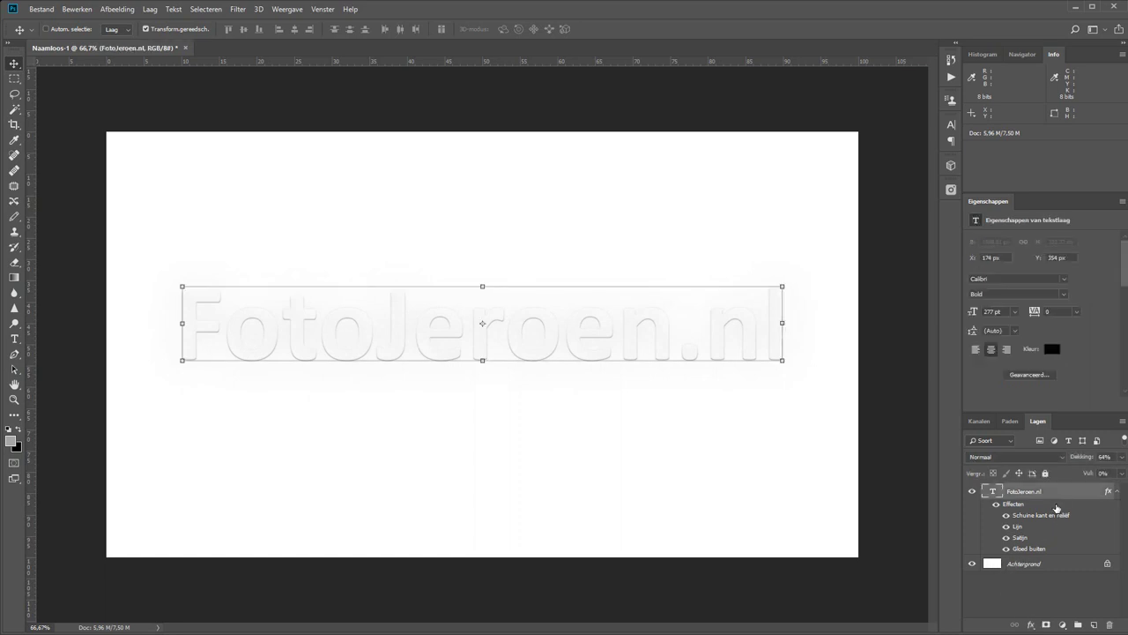
key(ctrl+j)
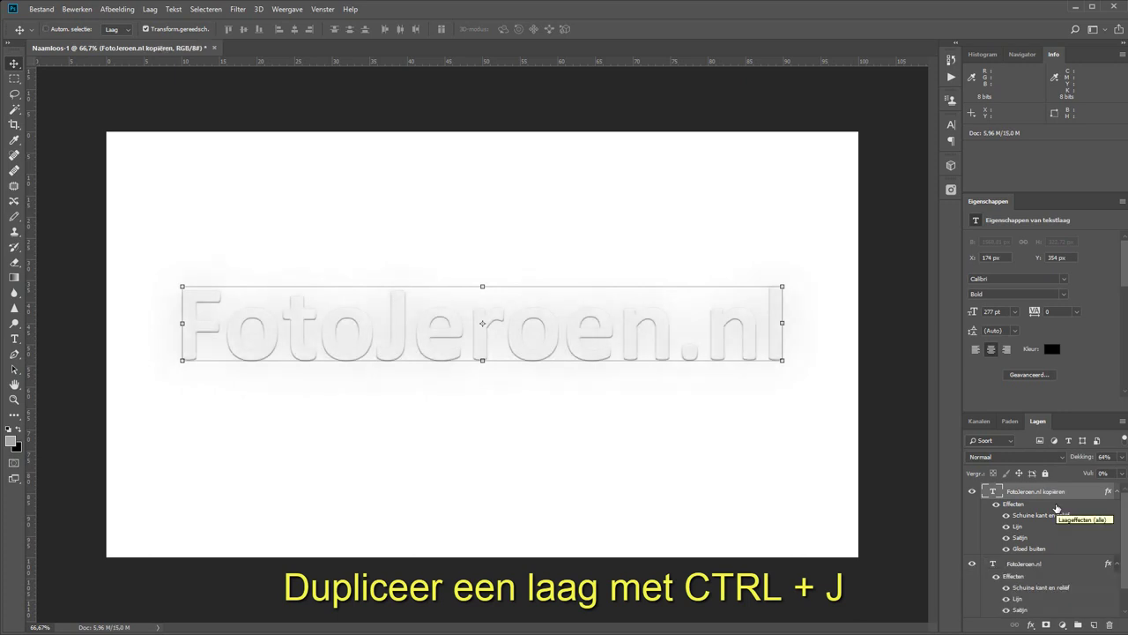
click(971, 565)
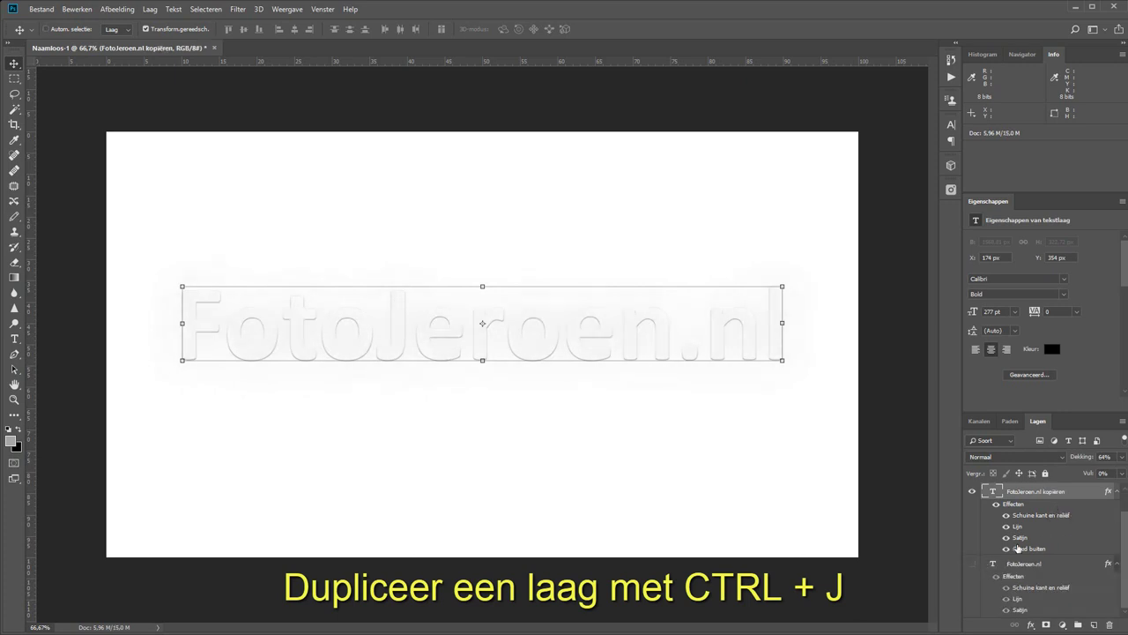
Duplicate the Achtergrond layer and move the copy above the original FotoJeroen.nl layer.
scroll(1046, 597, down, 1)
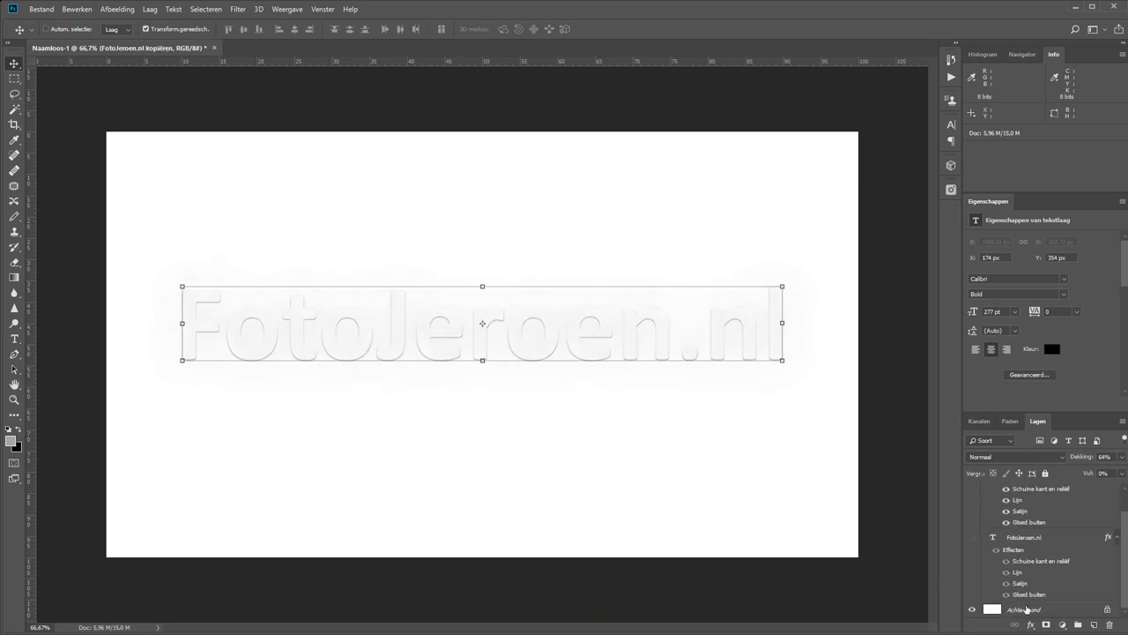
click(1025, 611)
key(ctrl+j)
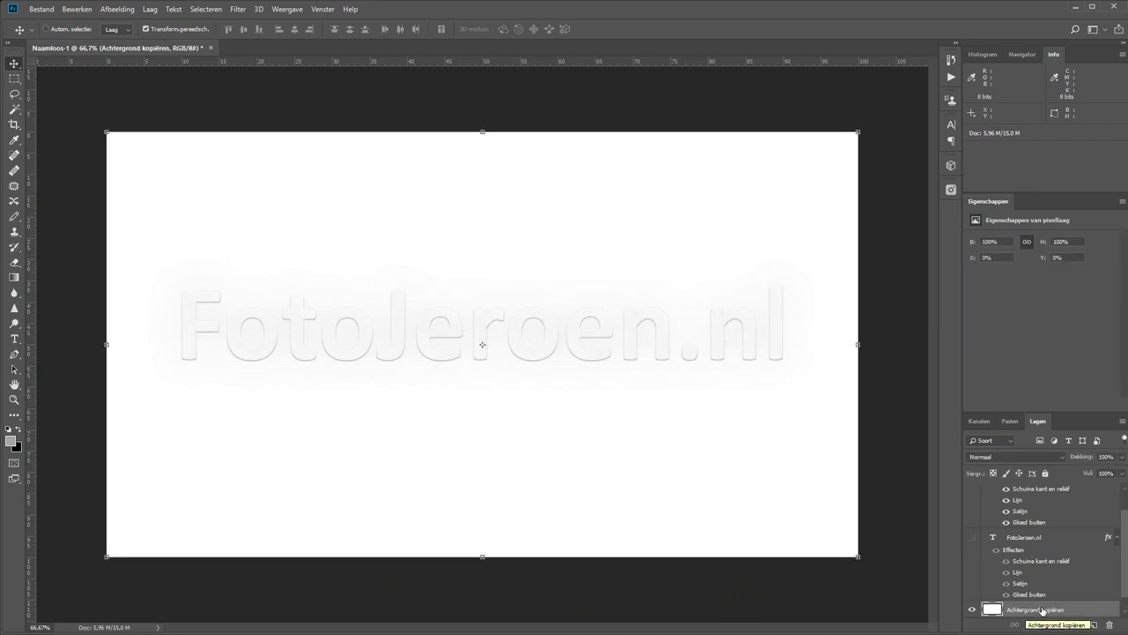
drag(1025, 611, 1043, 534)
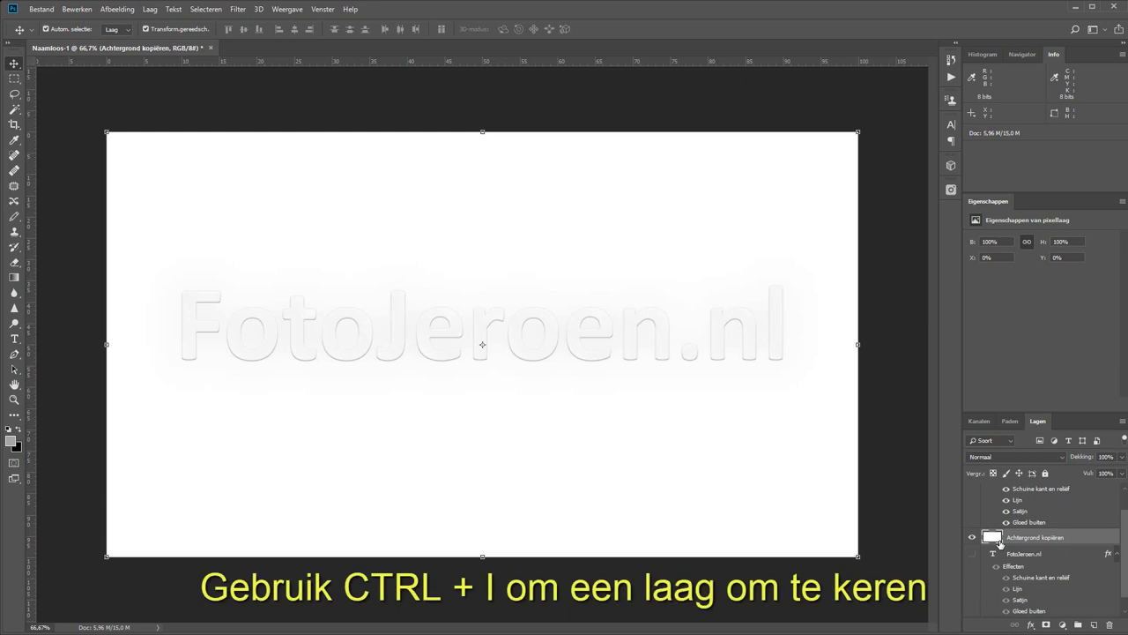
Invert the Achtergrond kopiëren layer to black, then select the FotoJeroen.nl kopiëren layer.
key(ctrl+i)
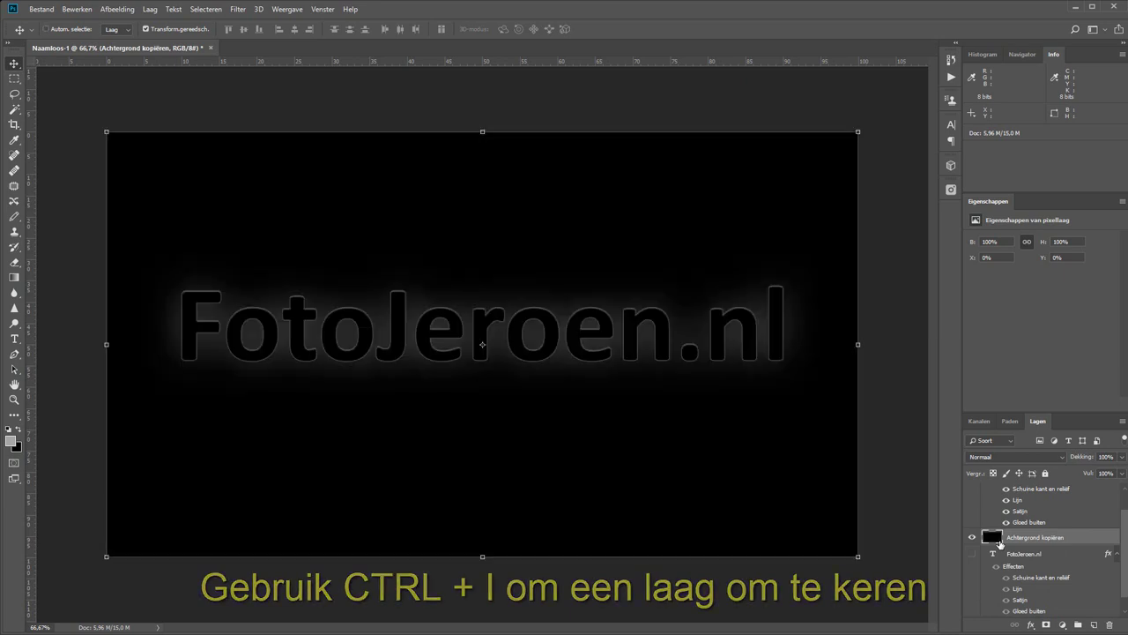
scroll(1018, 542, up, 1)
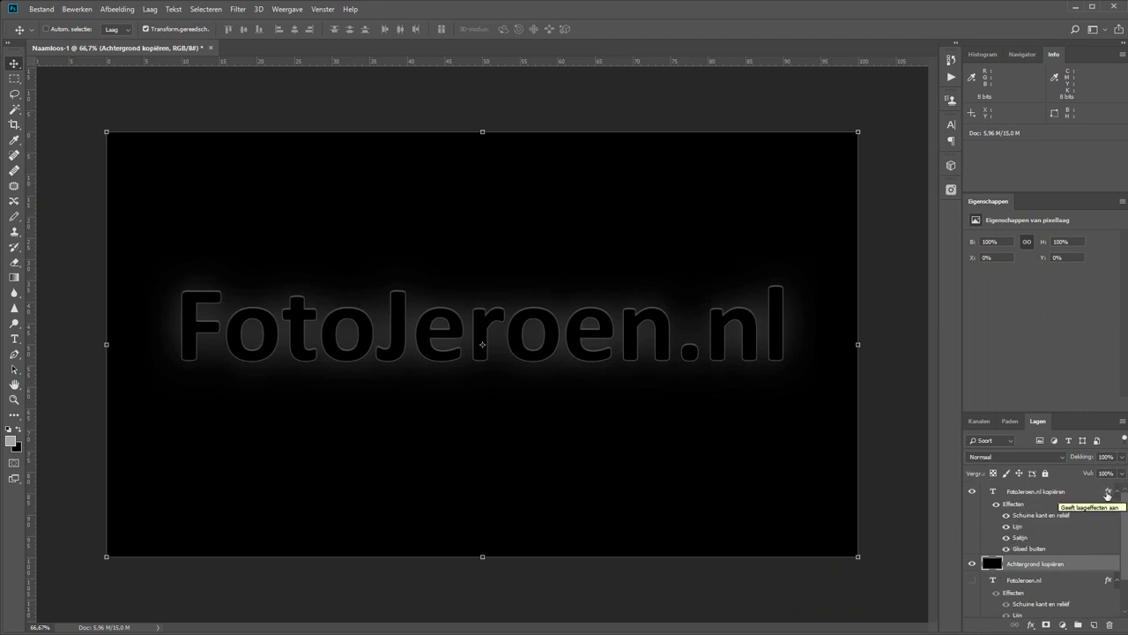
click(1106, 492)
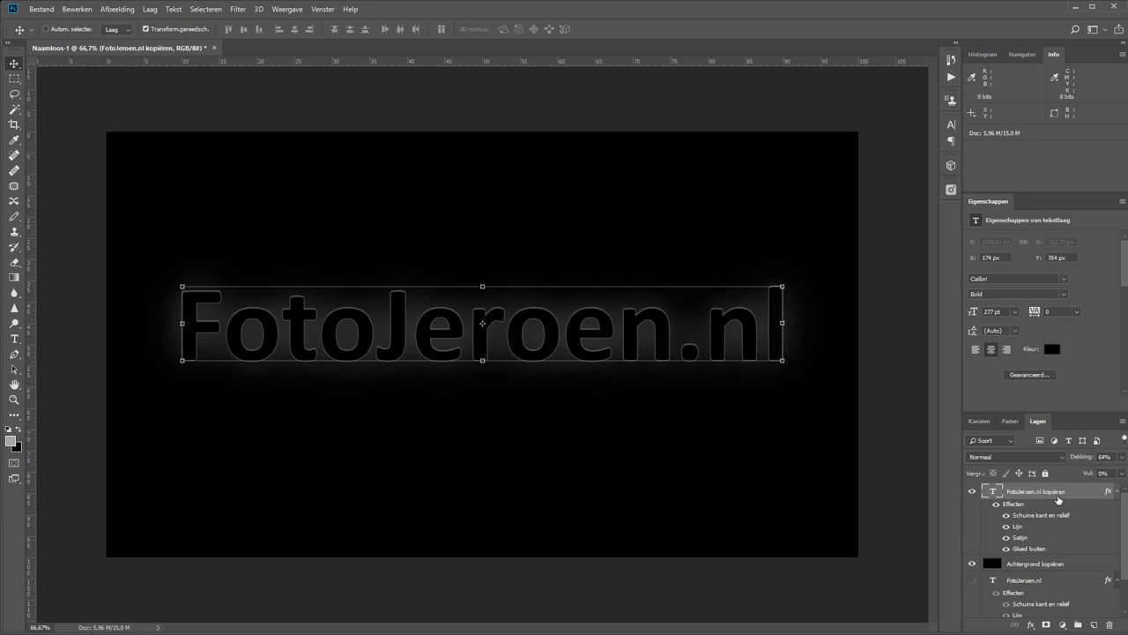
Give the copy's stroke dark grey #363636, about 6 px size and 74% opacity.
double_click(1108, 494)
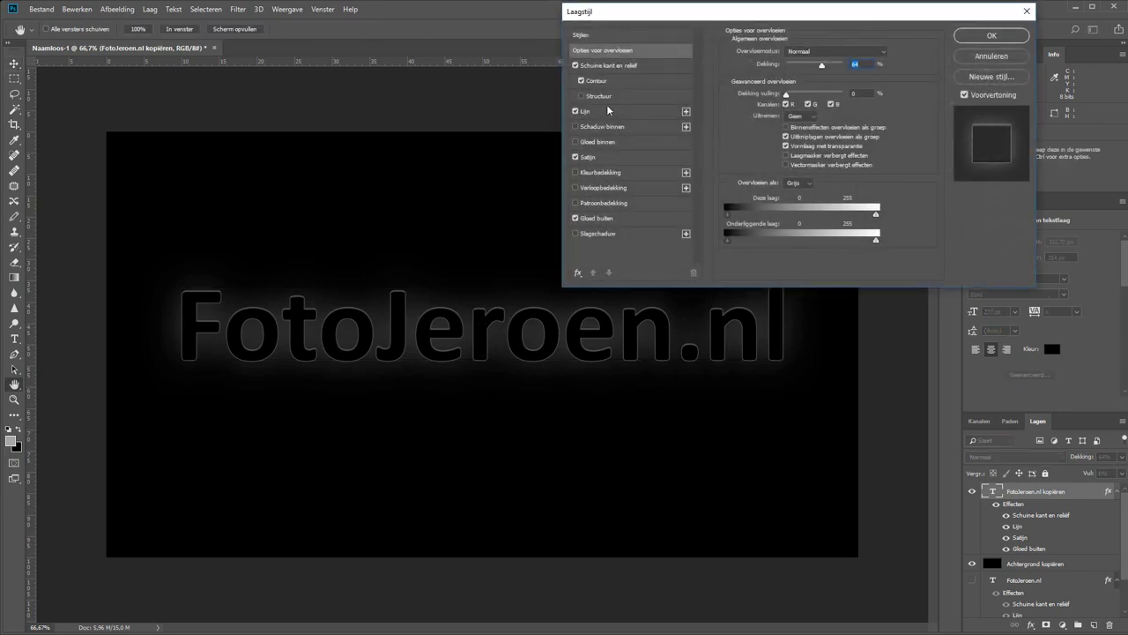
click(608, 112)
click(617, 81)
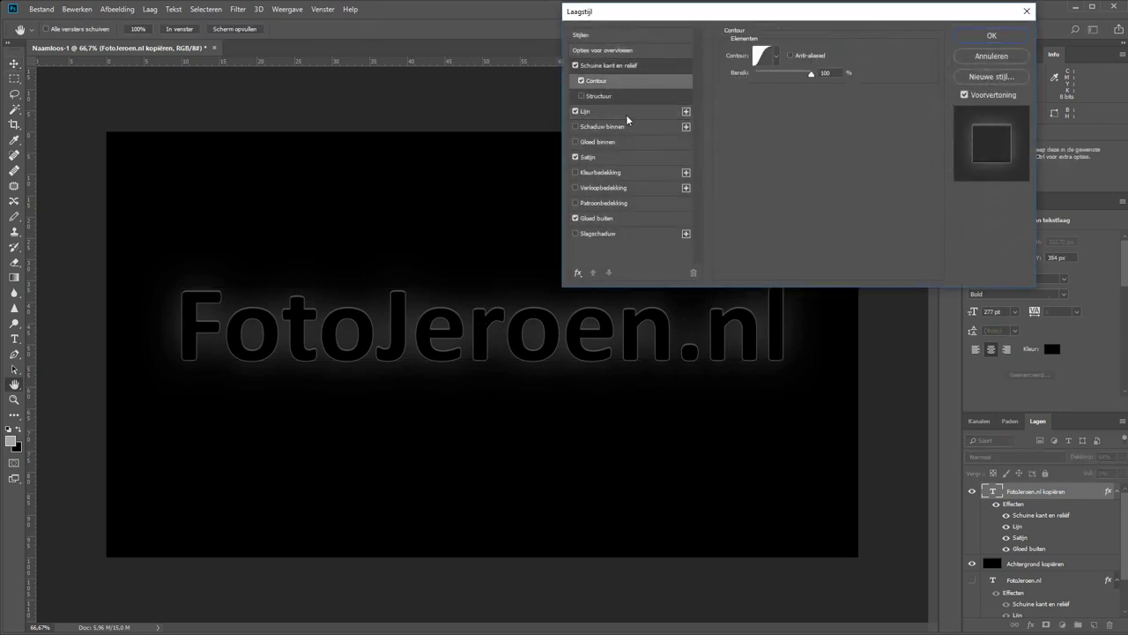
click(619, 112)
click(763, 136)
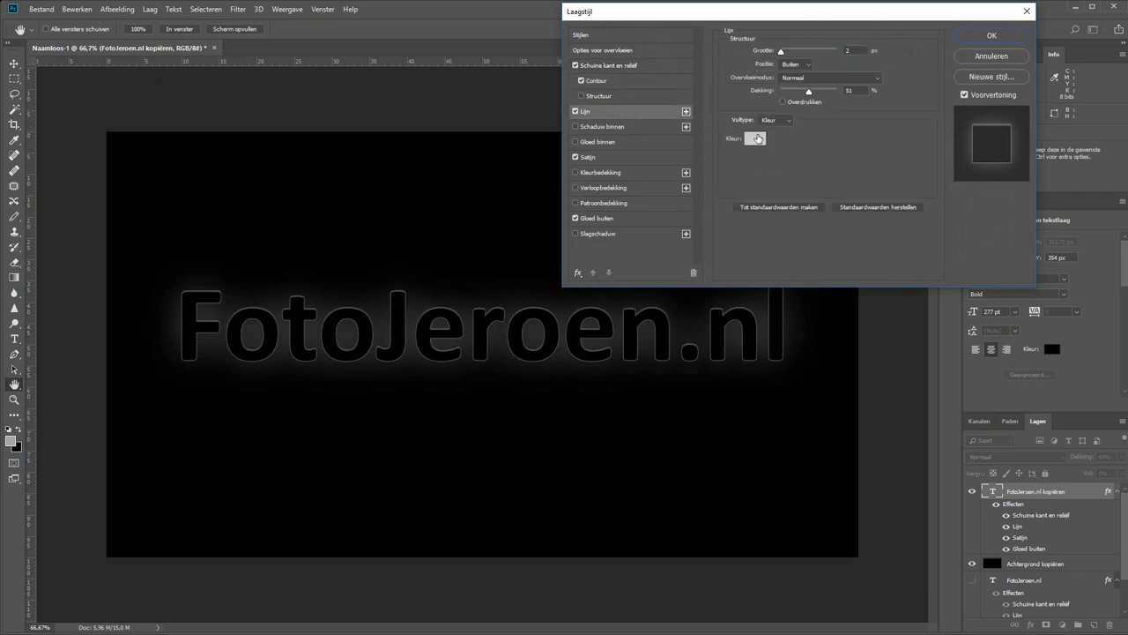
click(555, 237)
drag(556, 237, 551, 253)
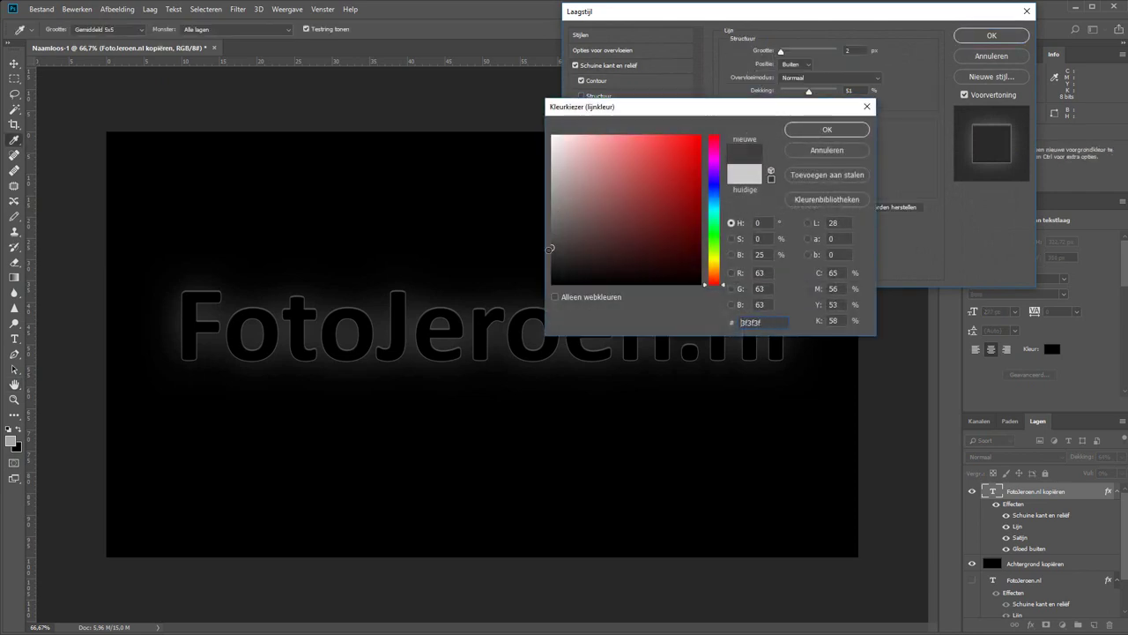
click(804, 132)
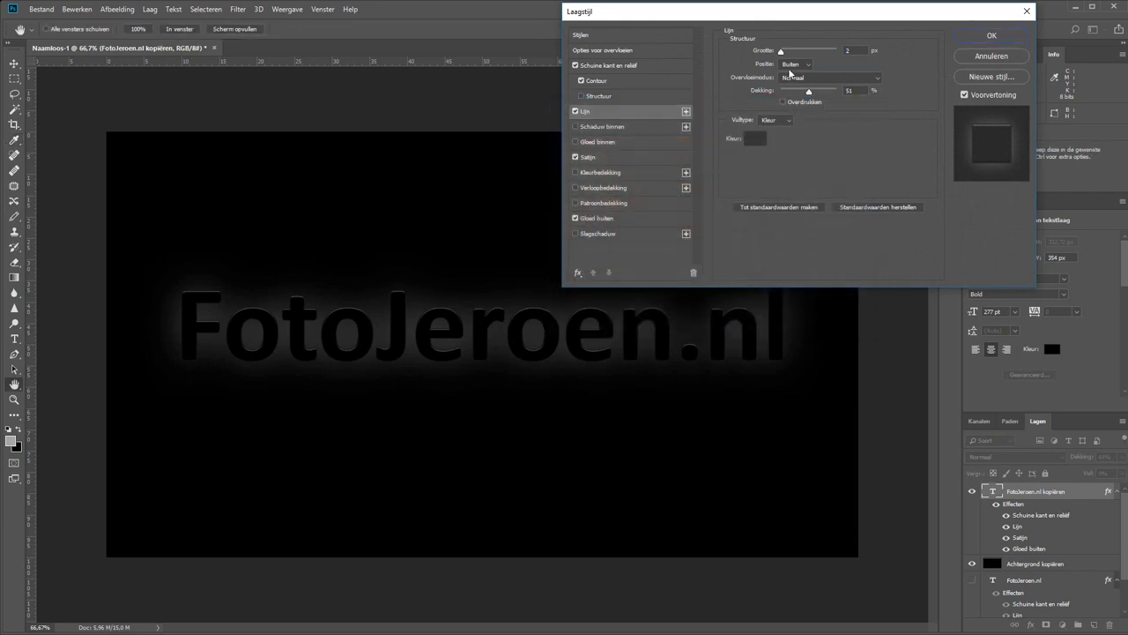
drag(782, 54, 785, 56)
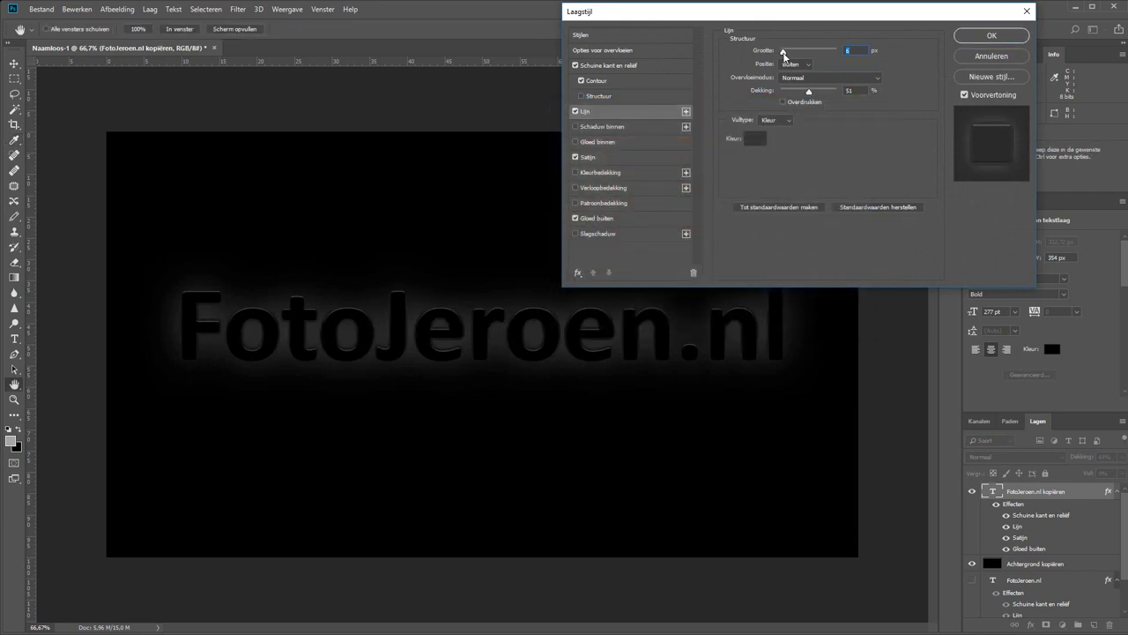
drag(808, 92, 817, 97)
click(621, 157)
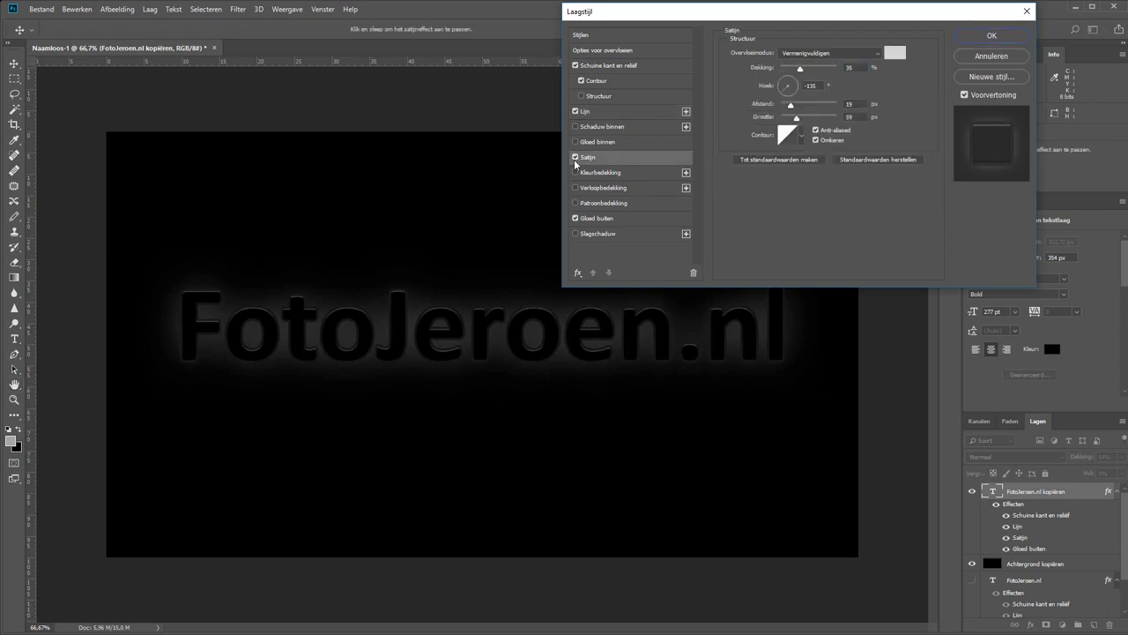
Set the copy's satin to Bleken blend mode with dark grey #3e3e3e, left enabled.
click(575, 158)
click(856, 55)
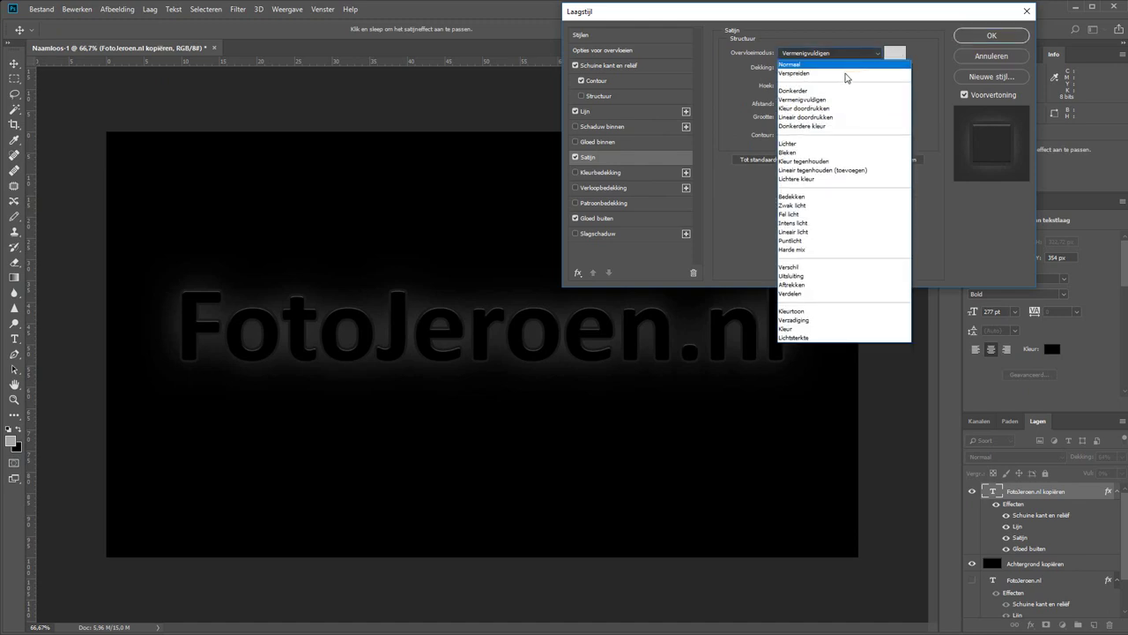
click(812, 160)
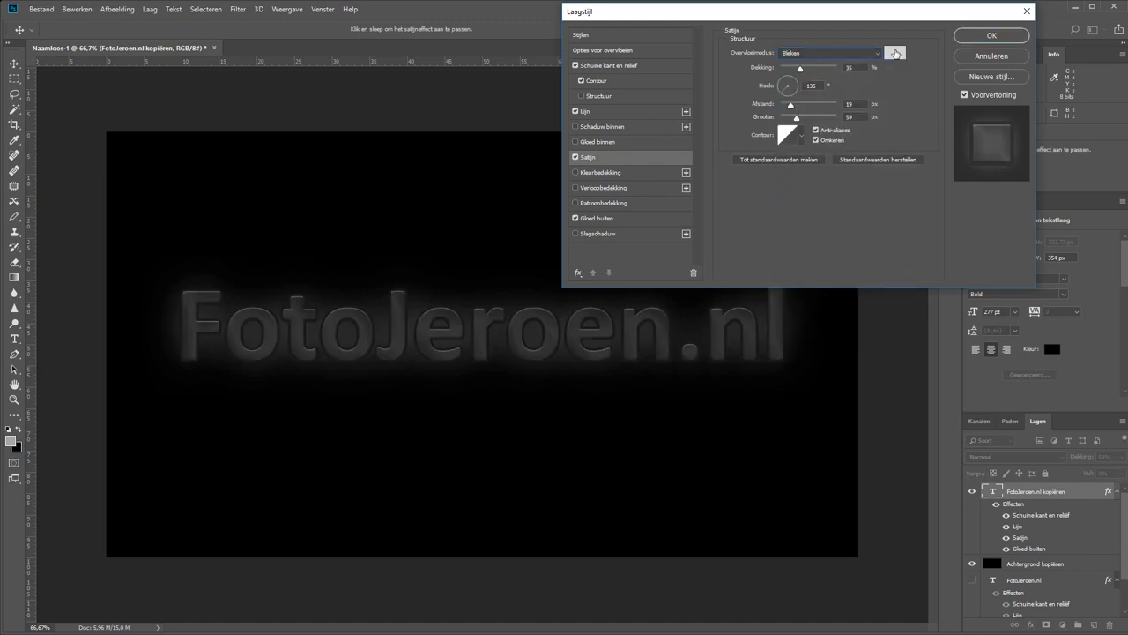
click(894, 53)
drag(592, 243, 553, 255)
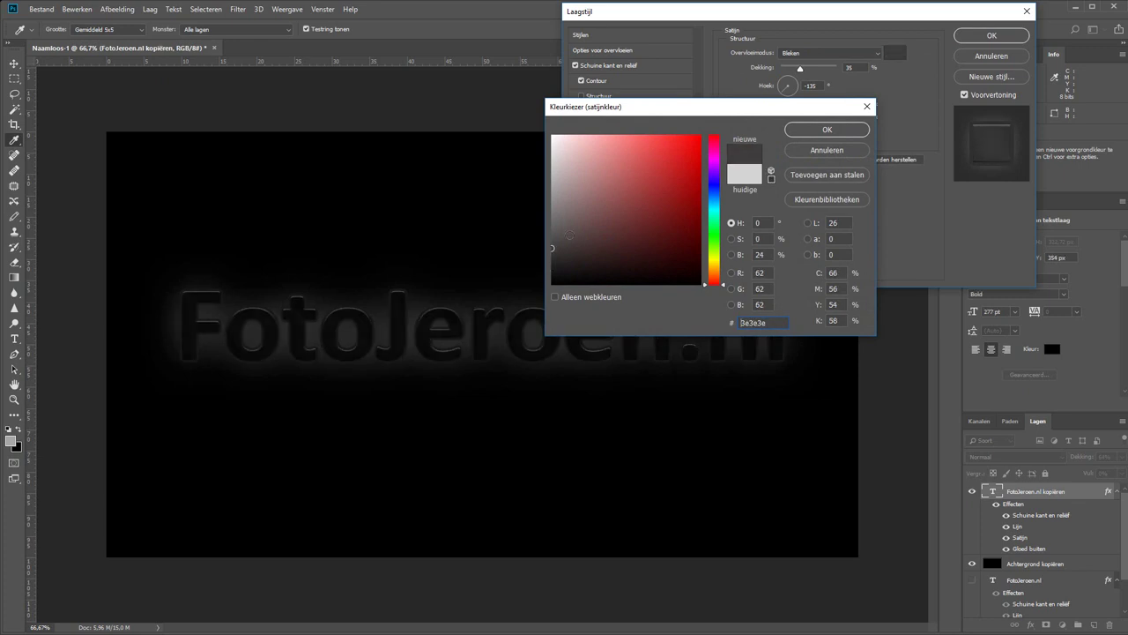
click(803, 132)
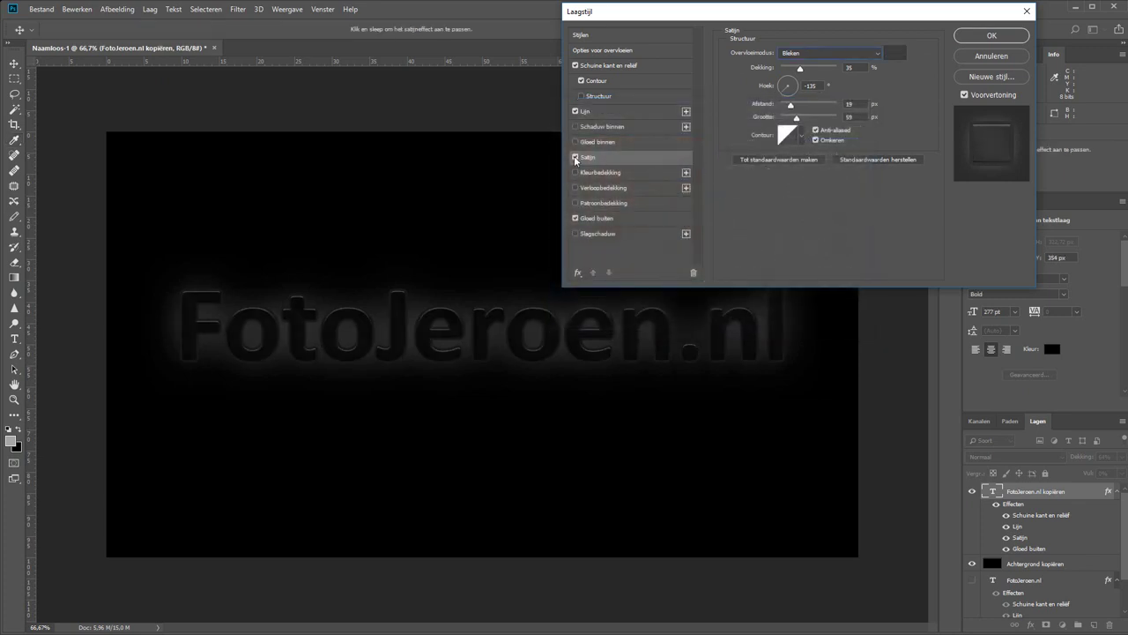
click(575, 158)
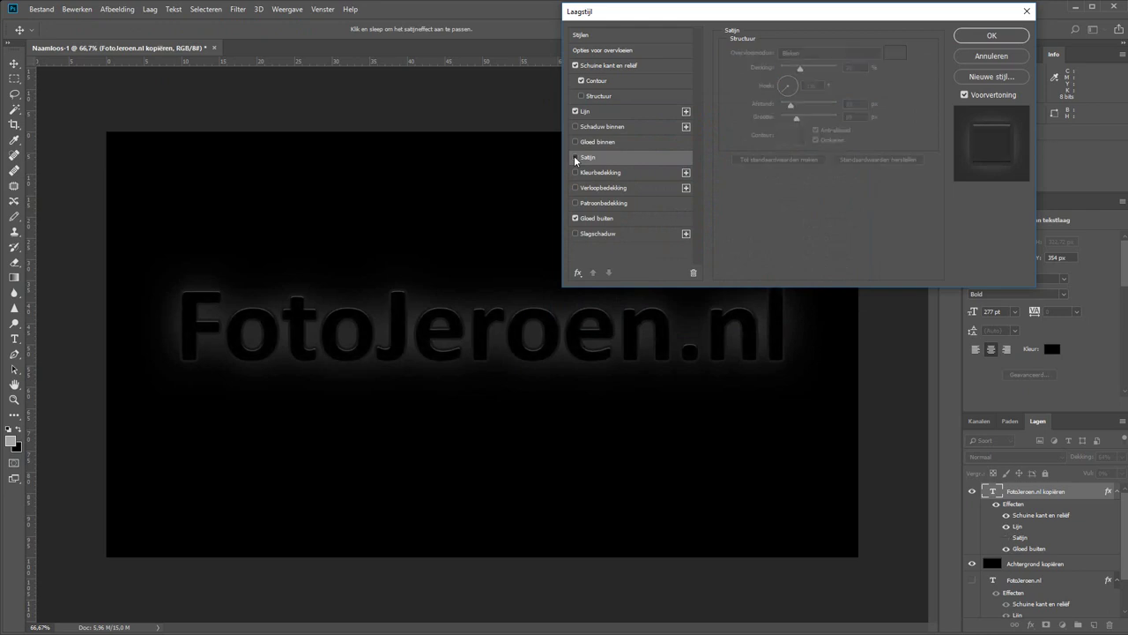
click(575, 158)
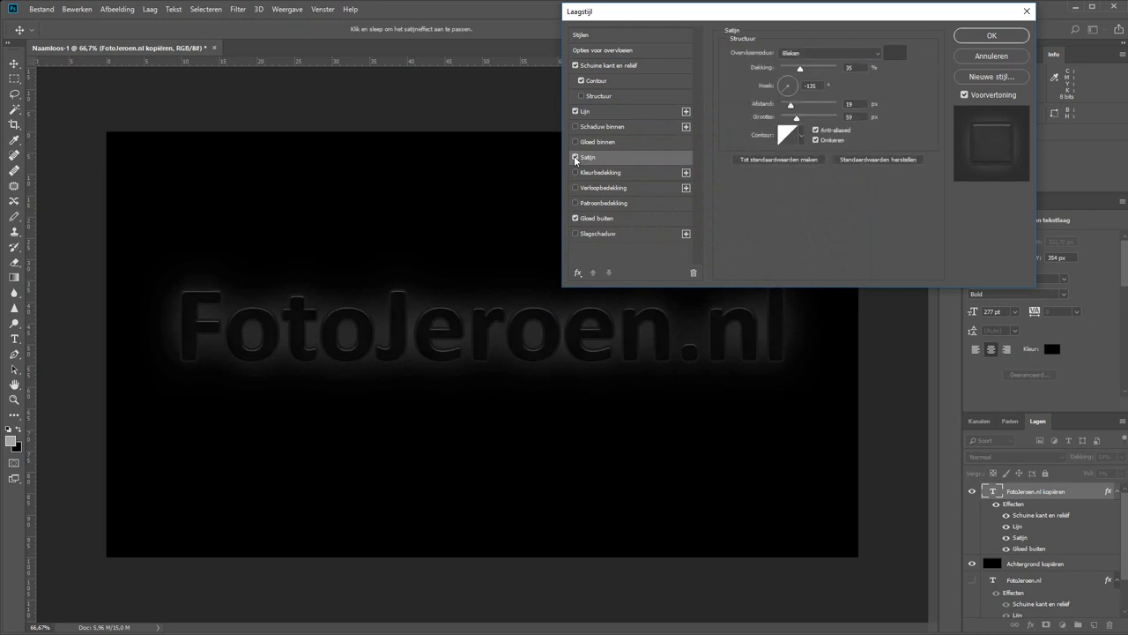
Make the copy's outer glow mid grey #727272 at 25% opacity and apply the style.
click(628, 219)
click(762, 92)
click(552, 256)
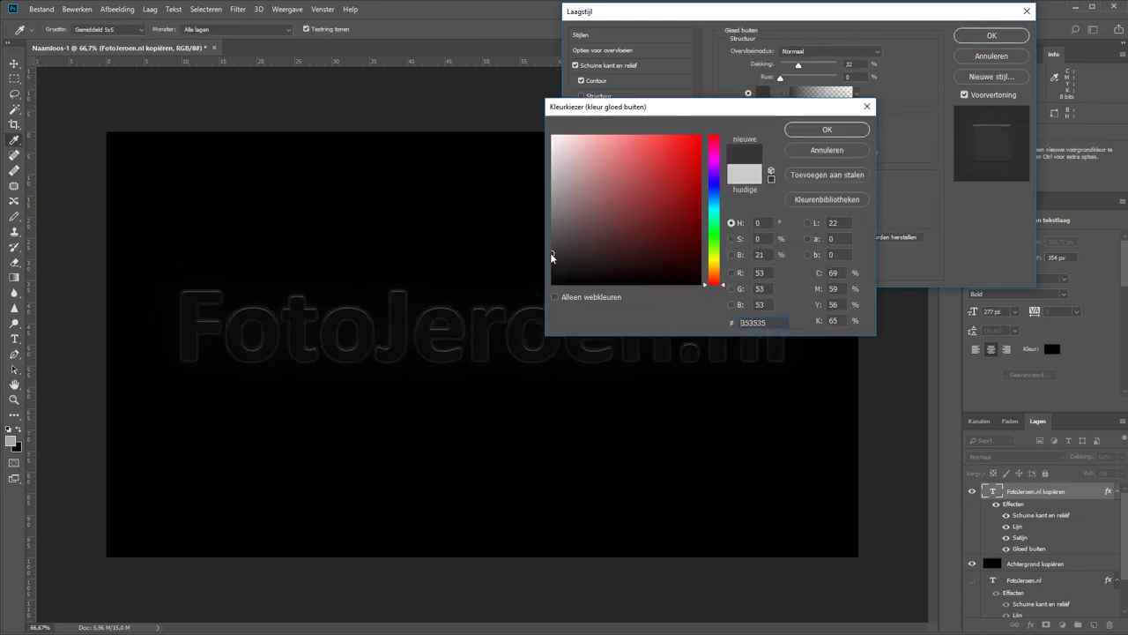
drag(552, 256, 552, 218)
click(795, 131)
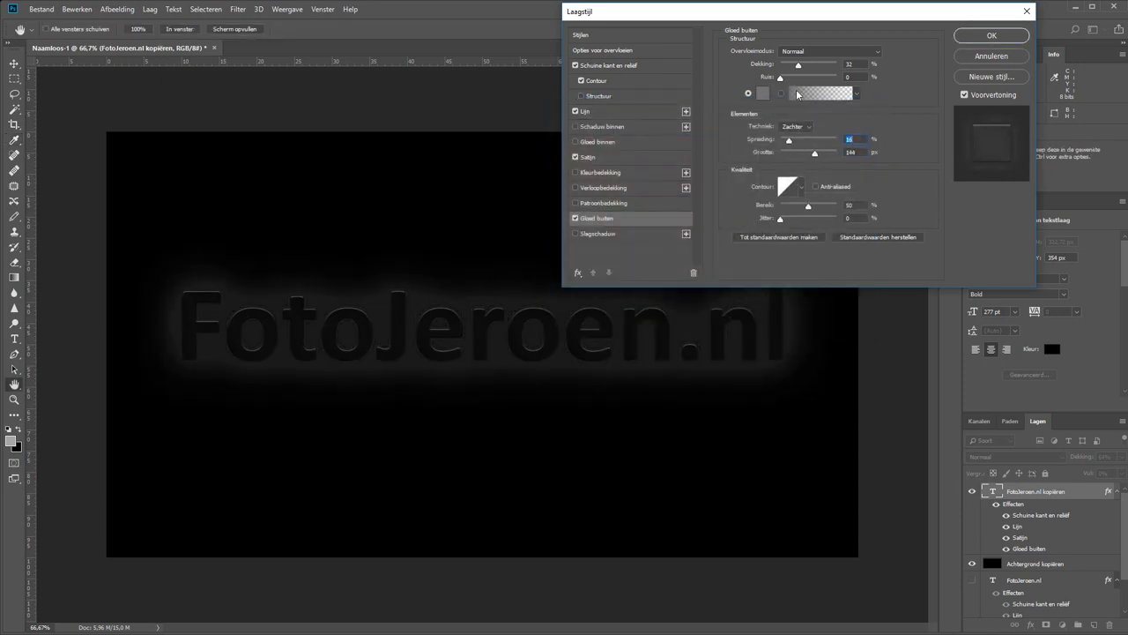
drag(798, 64, 799, 68)
click(980, 37)
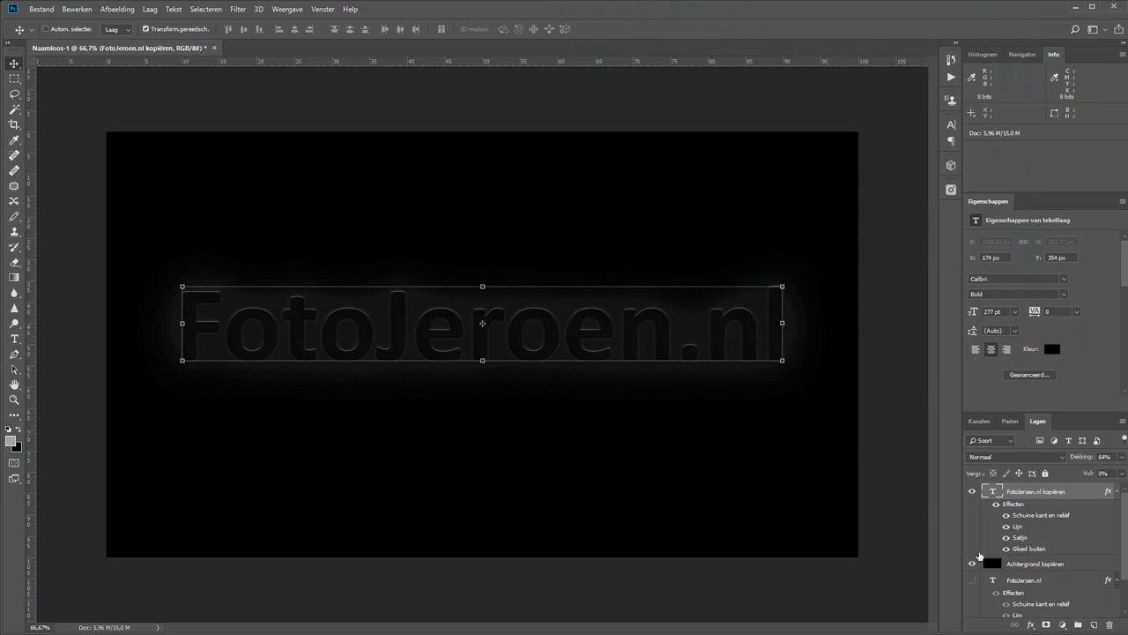
click(1020, 567)
scroll(1018, 564, down, 2)
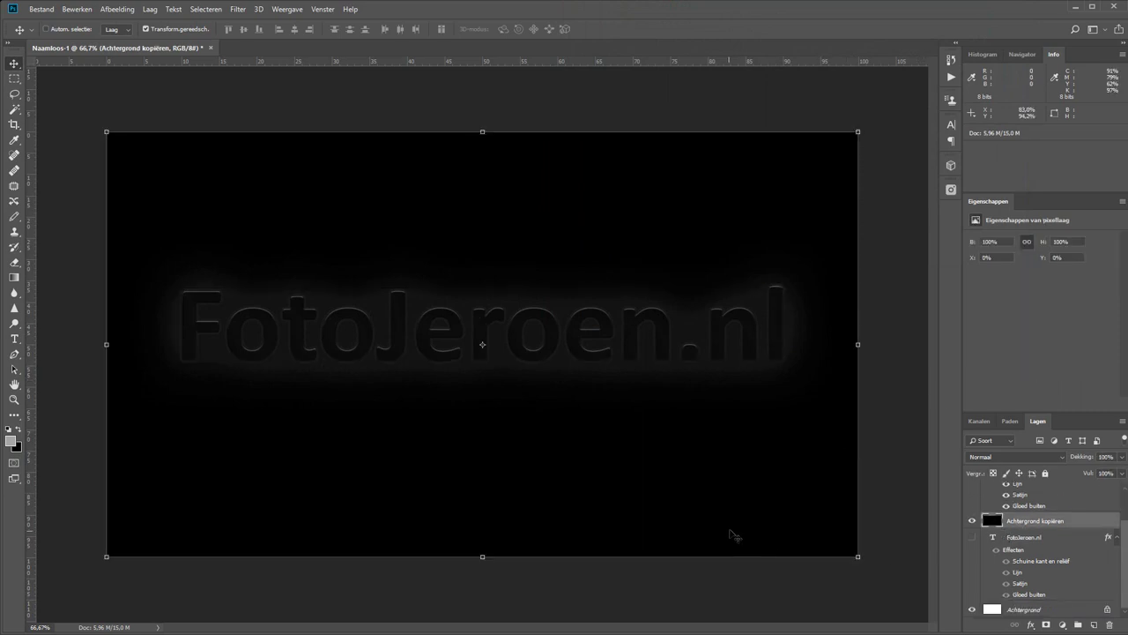